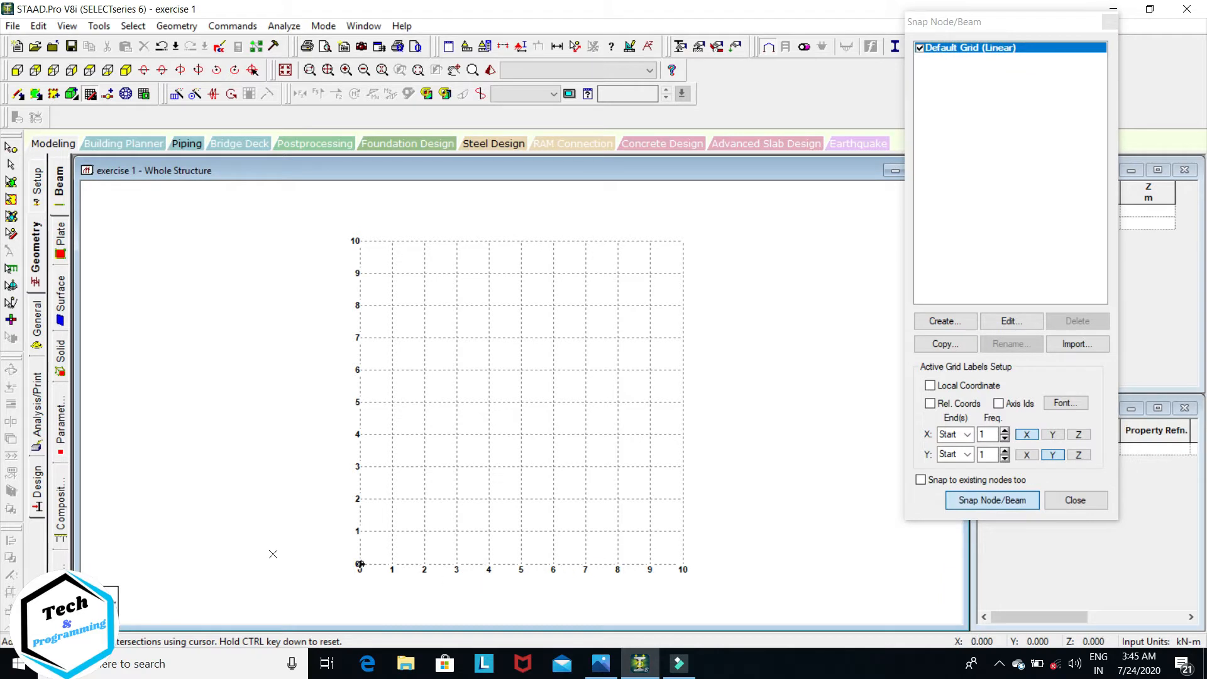
Draw a 6 m horizontal beam from the origin along X with Snap Node/Beam, and close the grid.
left_click(360, 564)
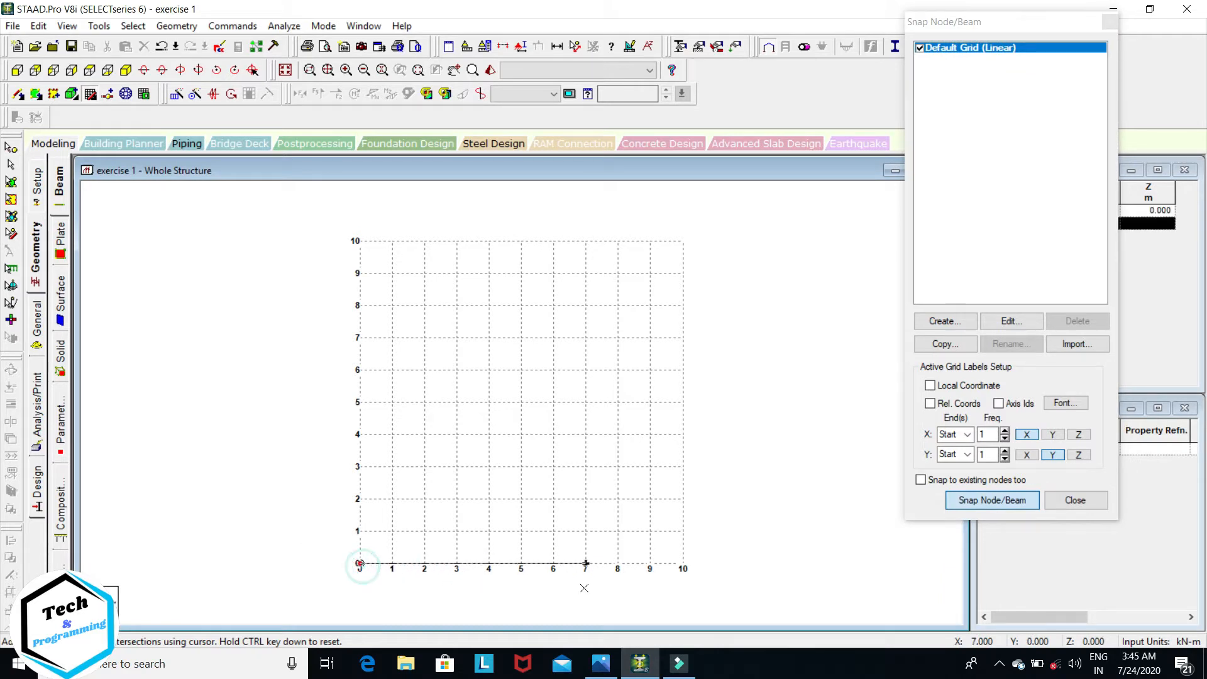
left_click(553, 564)
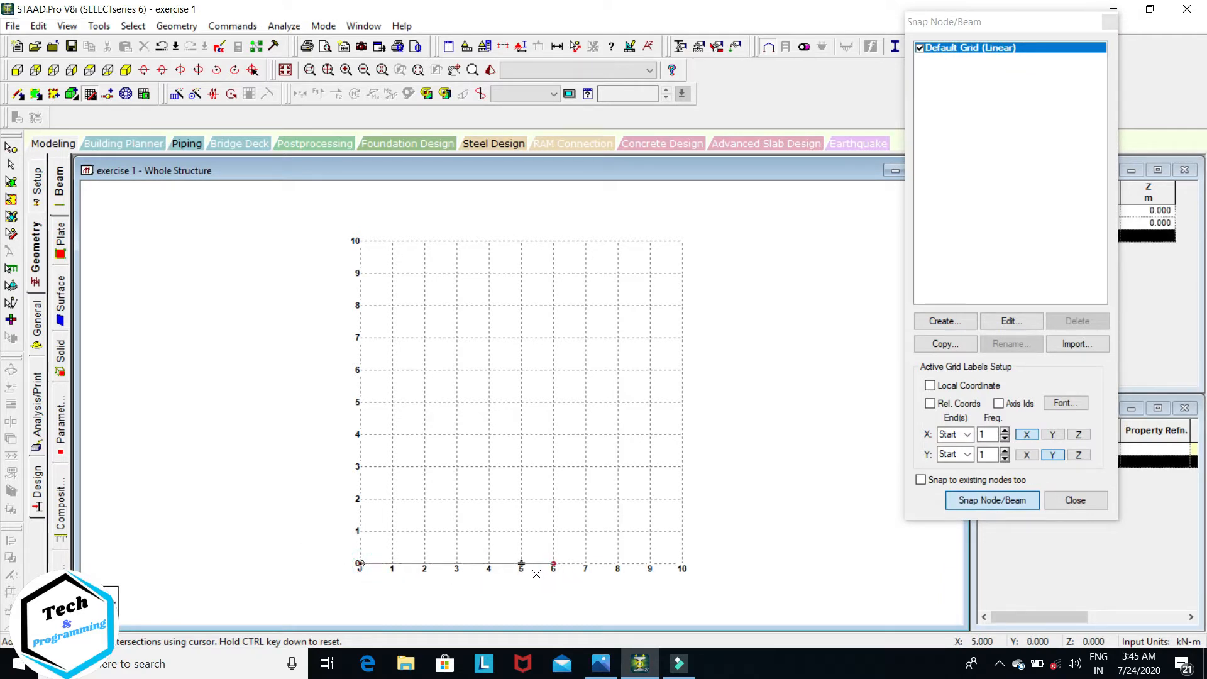
key("Escape")
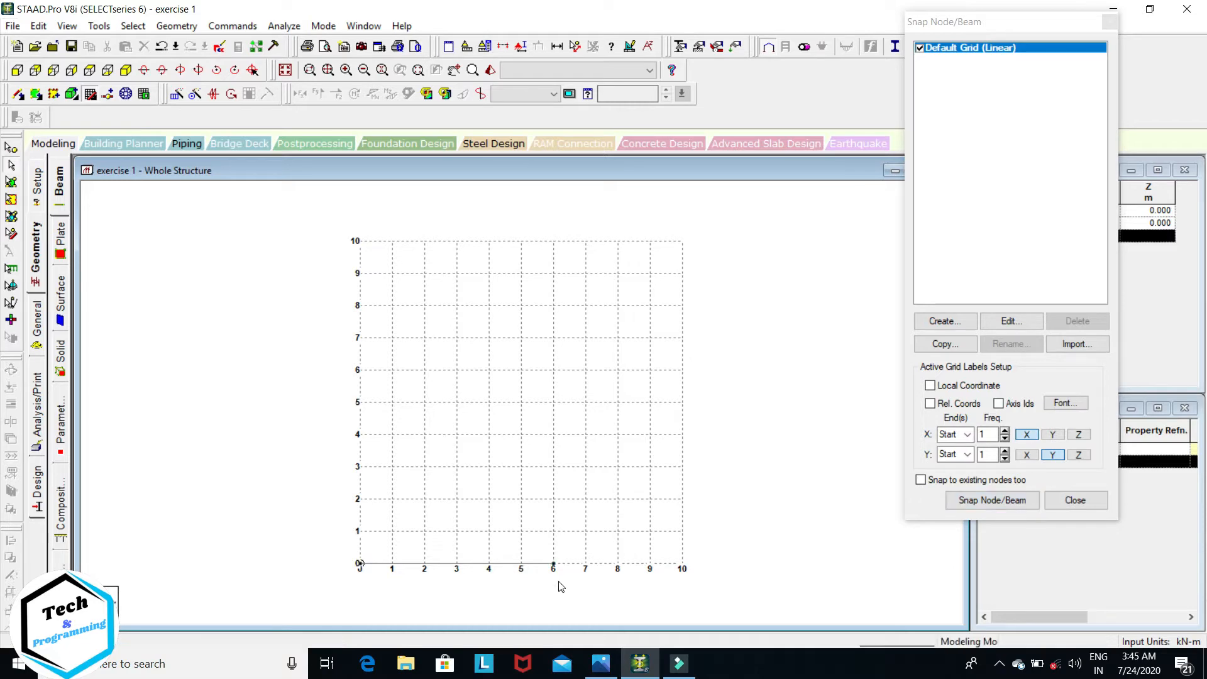
left_click_drag(1069, 27, 1100, 28)
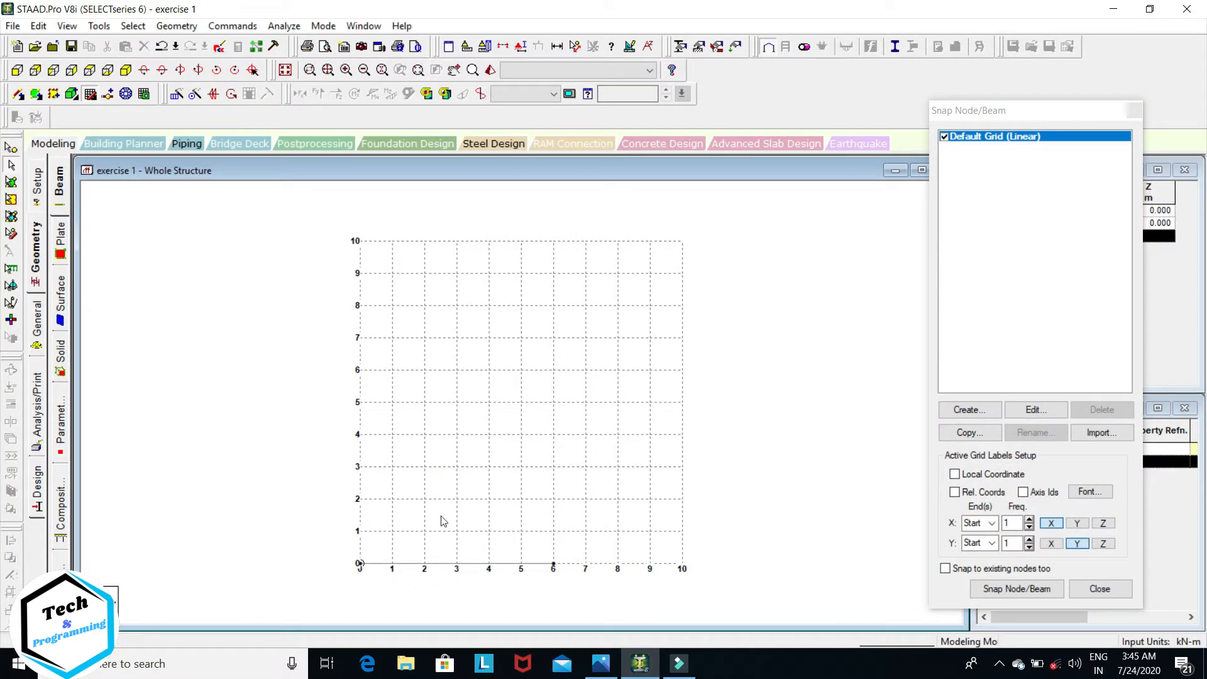
left_click(89, 93)
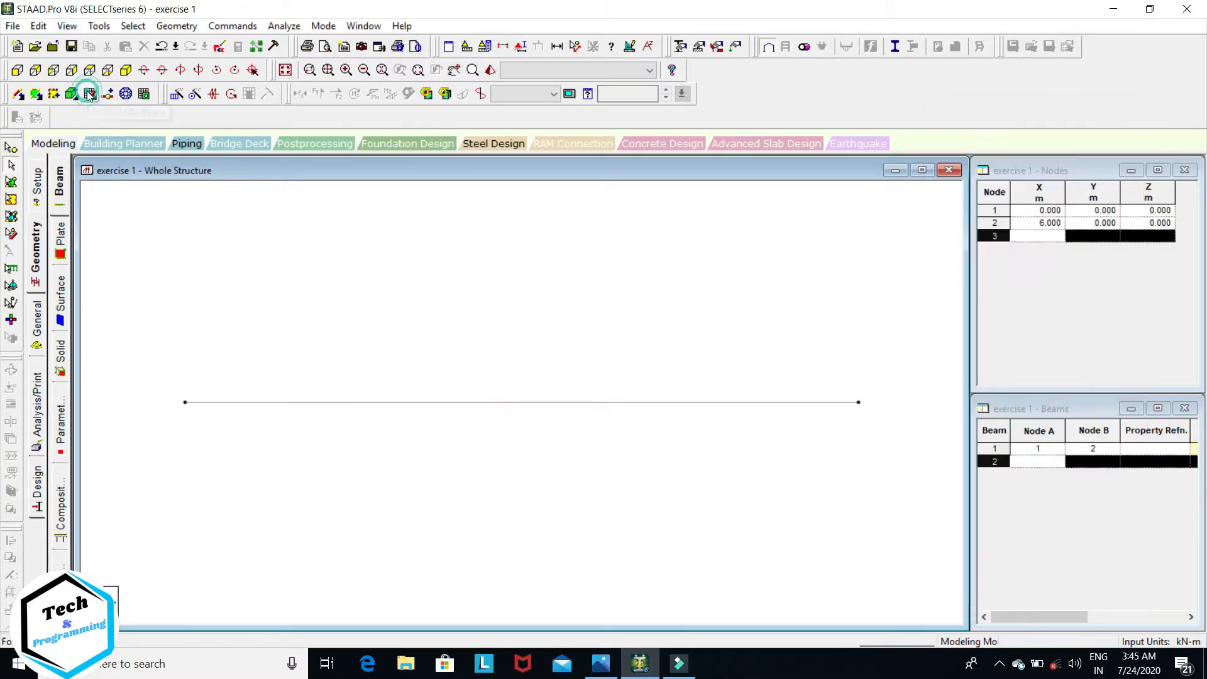
scroll(546, 315, "down", 3)
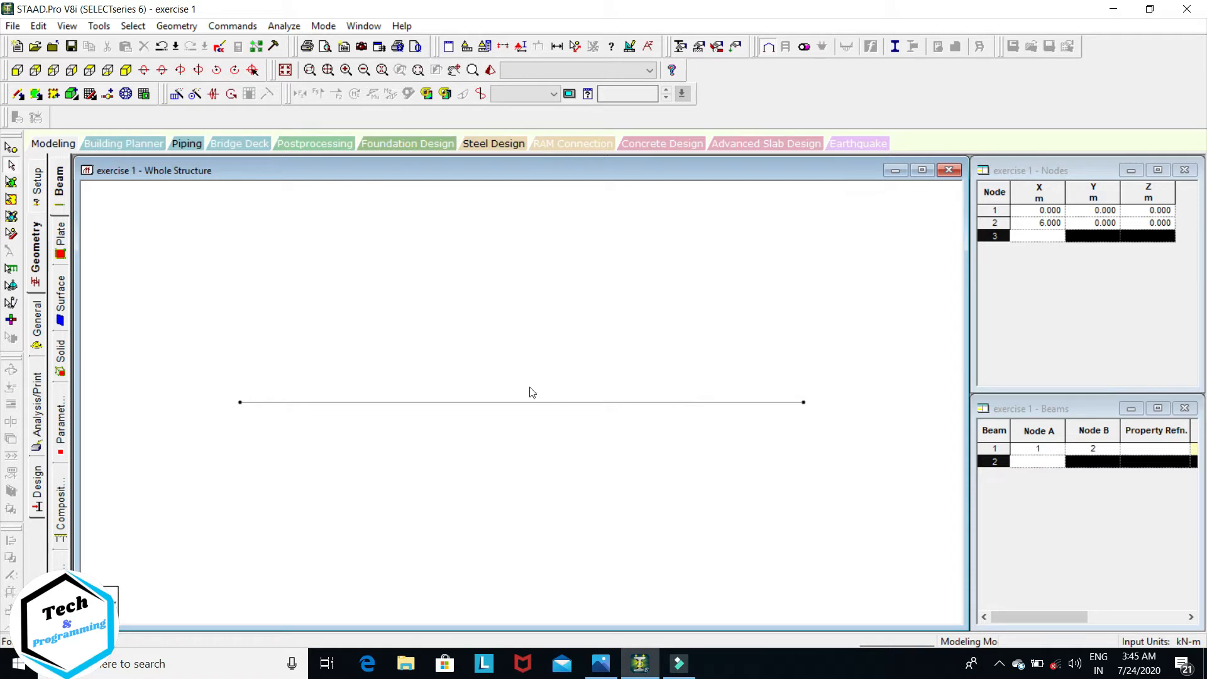
Define a rectangular concrete section property with YD 0.25 m and ZD 0.20 m and add it to the section list.
left_click(36, 327)
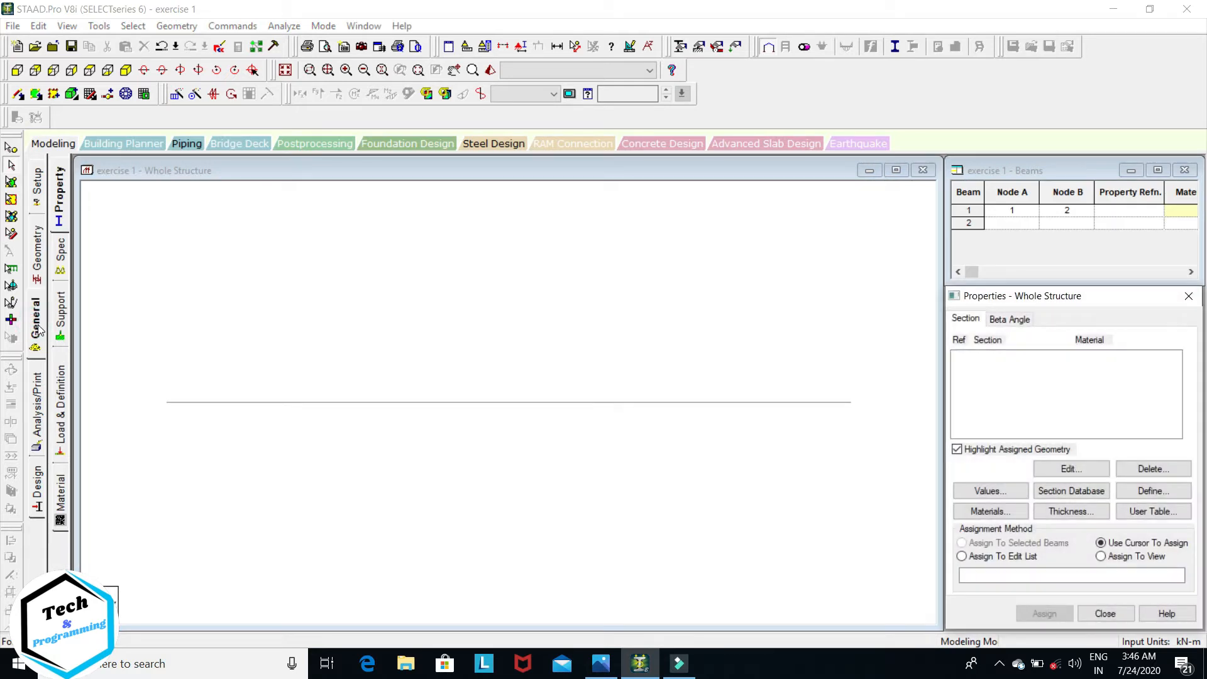
left_click(58, 189)
left_click(1153, 491)
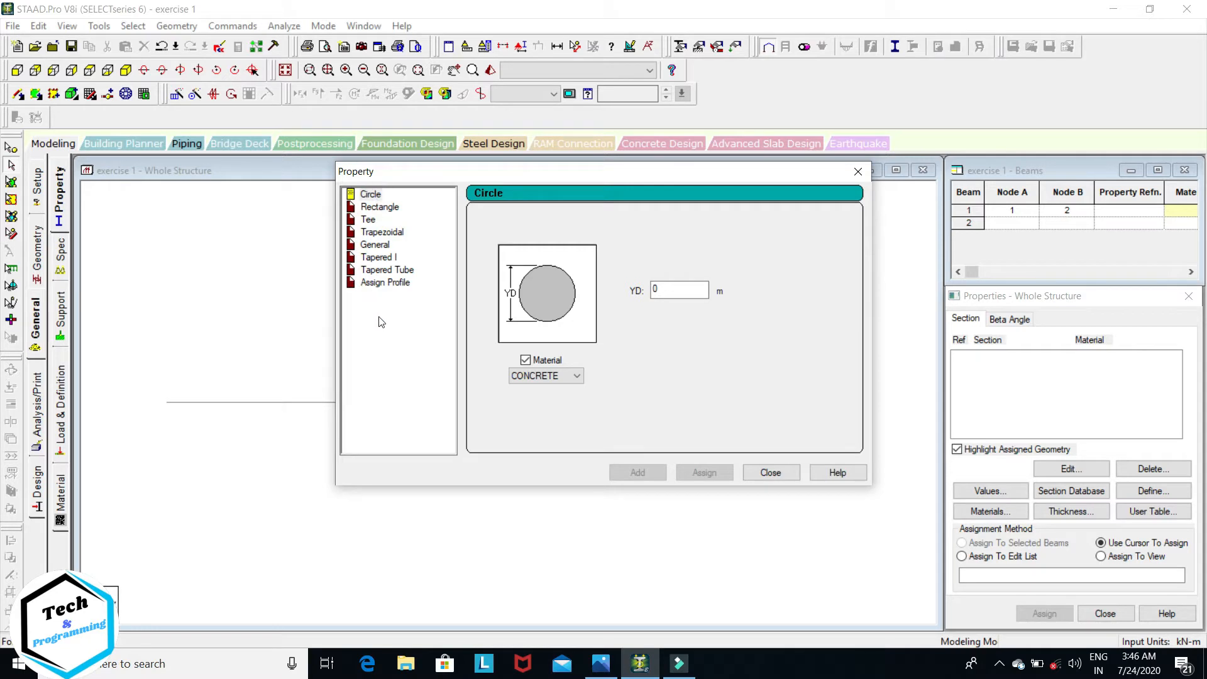
left_click(379, 206)
left_click(368, 219)
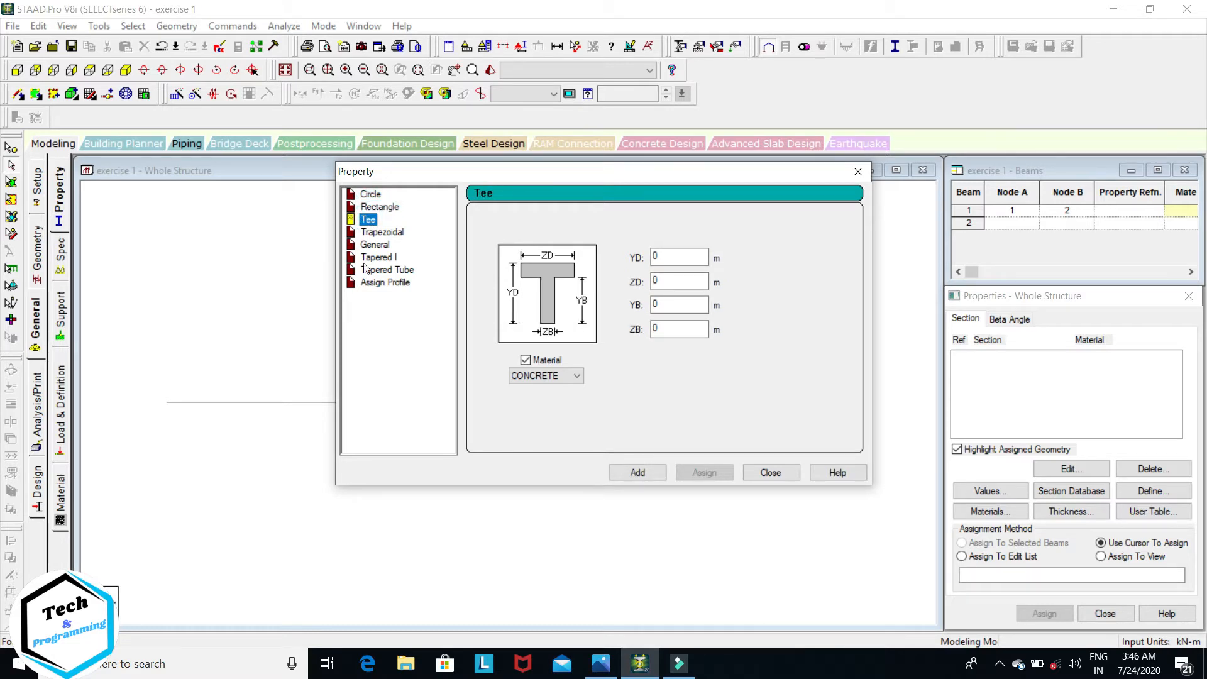
left_click(381, 210)
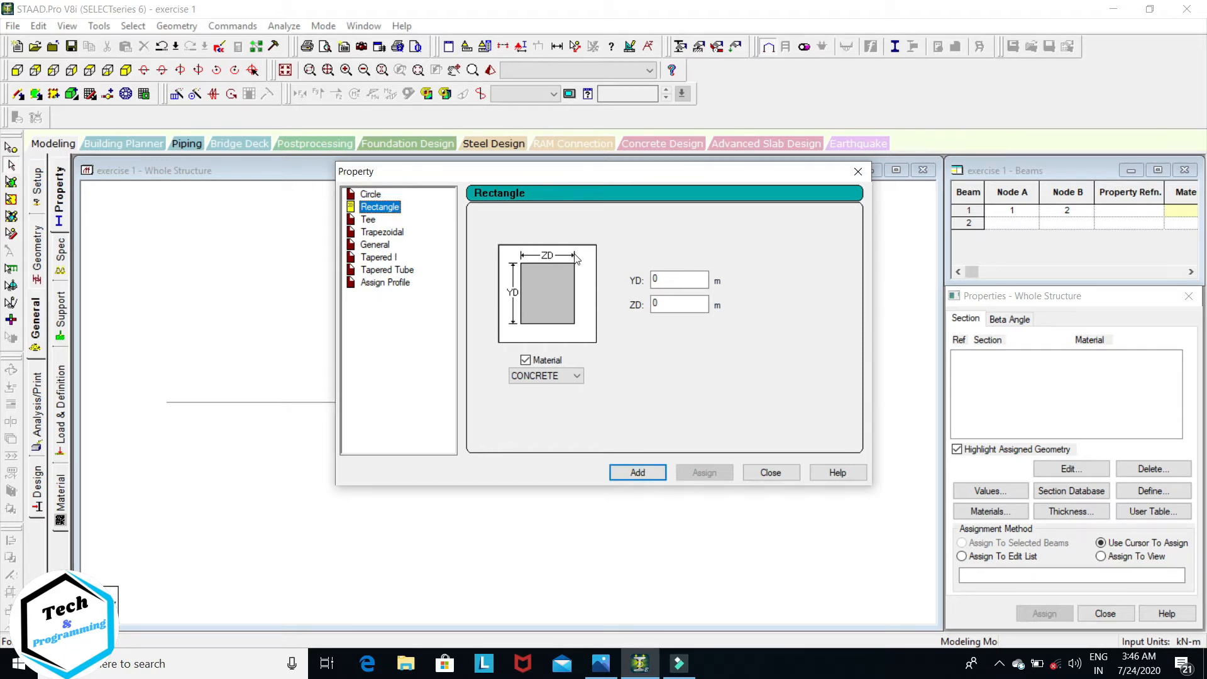
double_click(666, 280)
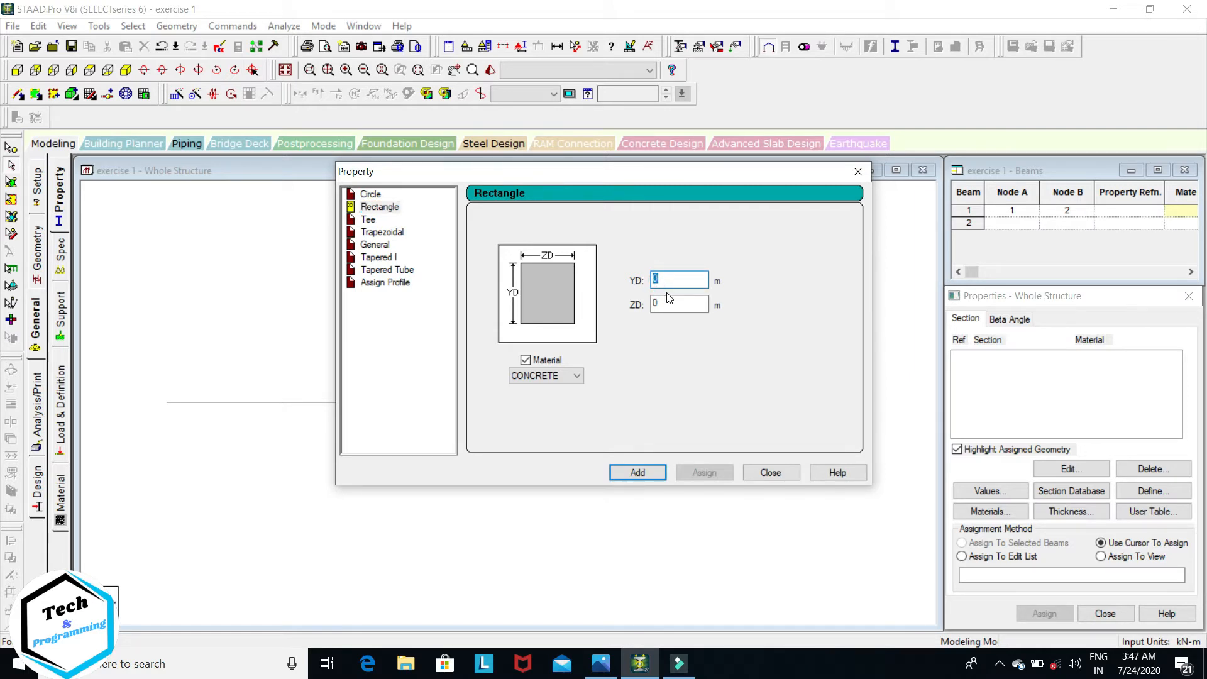
type(".25")
key("Tab")
type(".2")
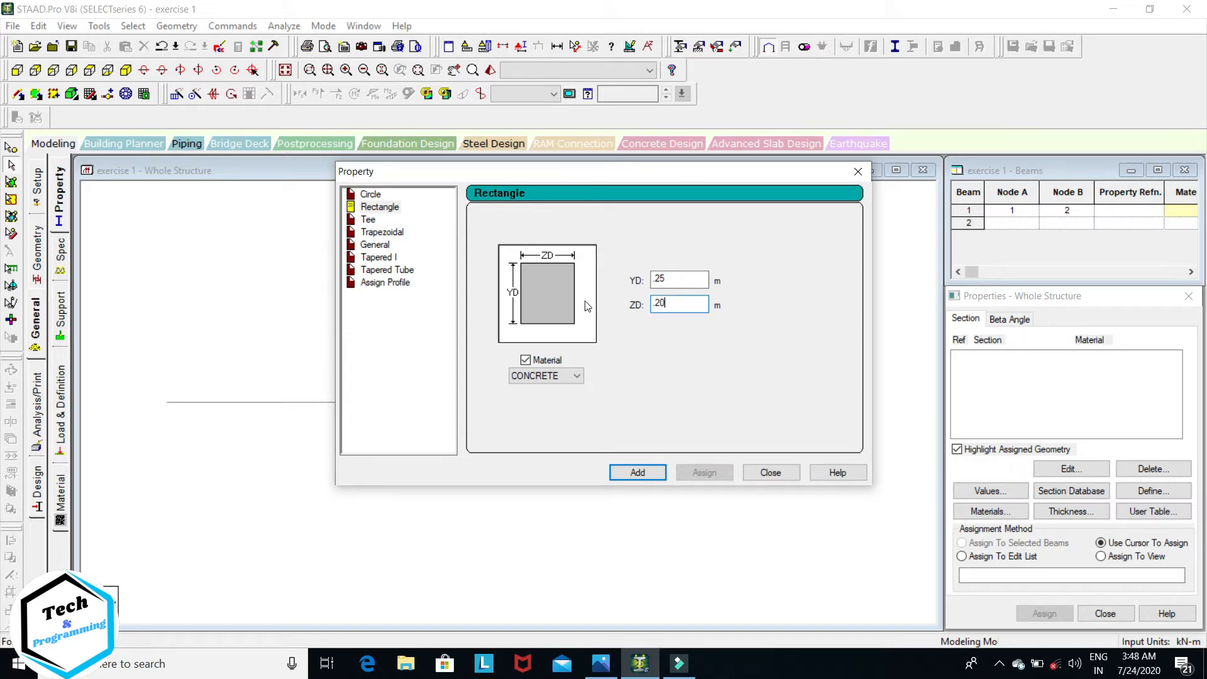
left_click(638, 472)
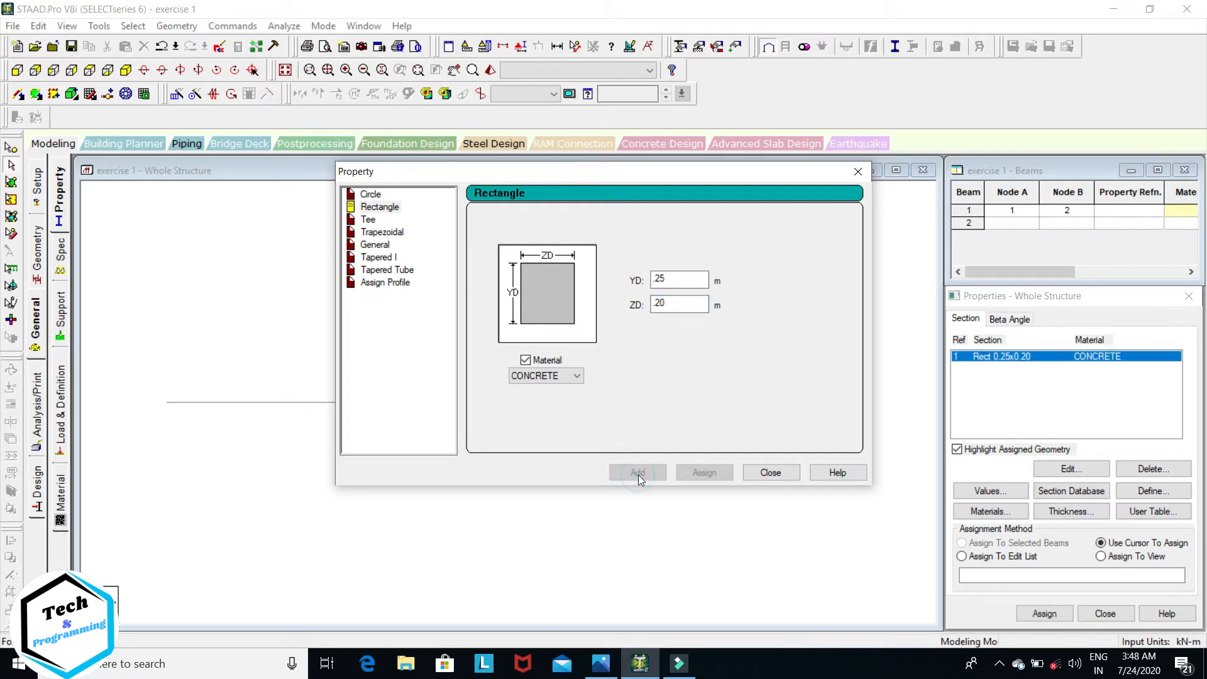
left_click(771, 473)
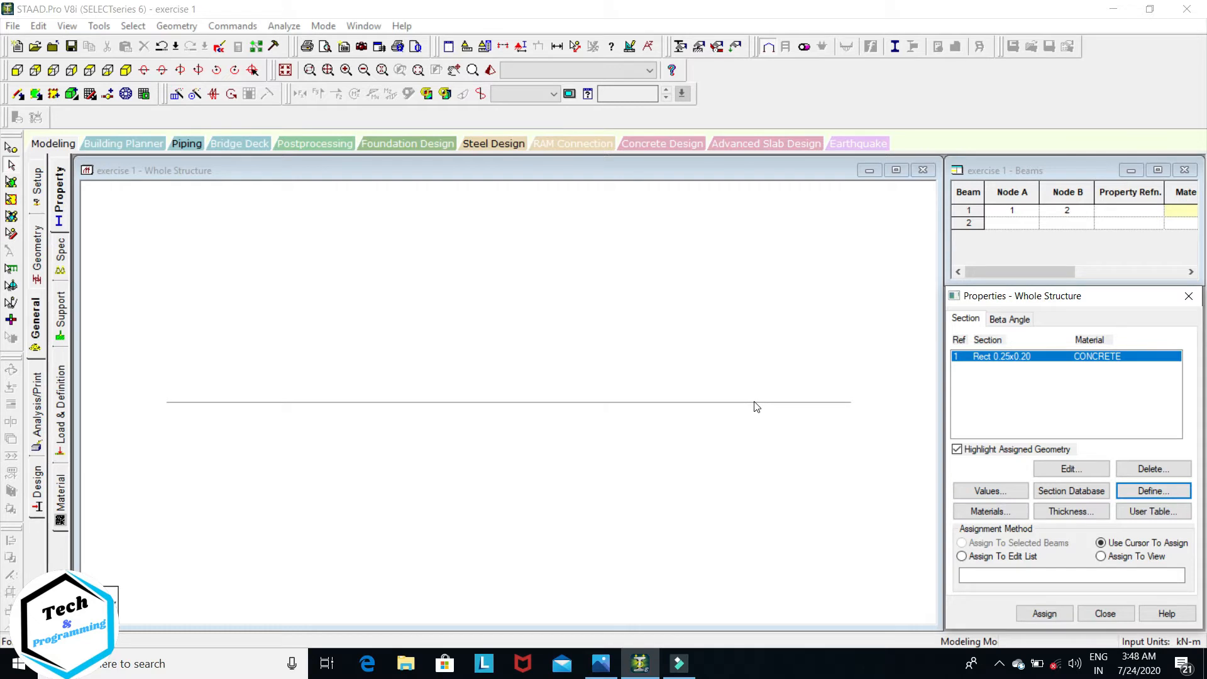
Assign the Rect 0.25x0.20 section to the beam using Assign To Selected Beams, and clear the selection.
left_click(710, 405)
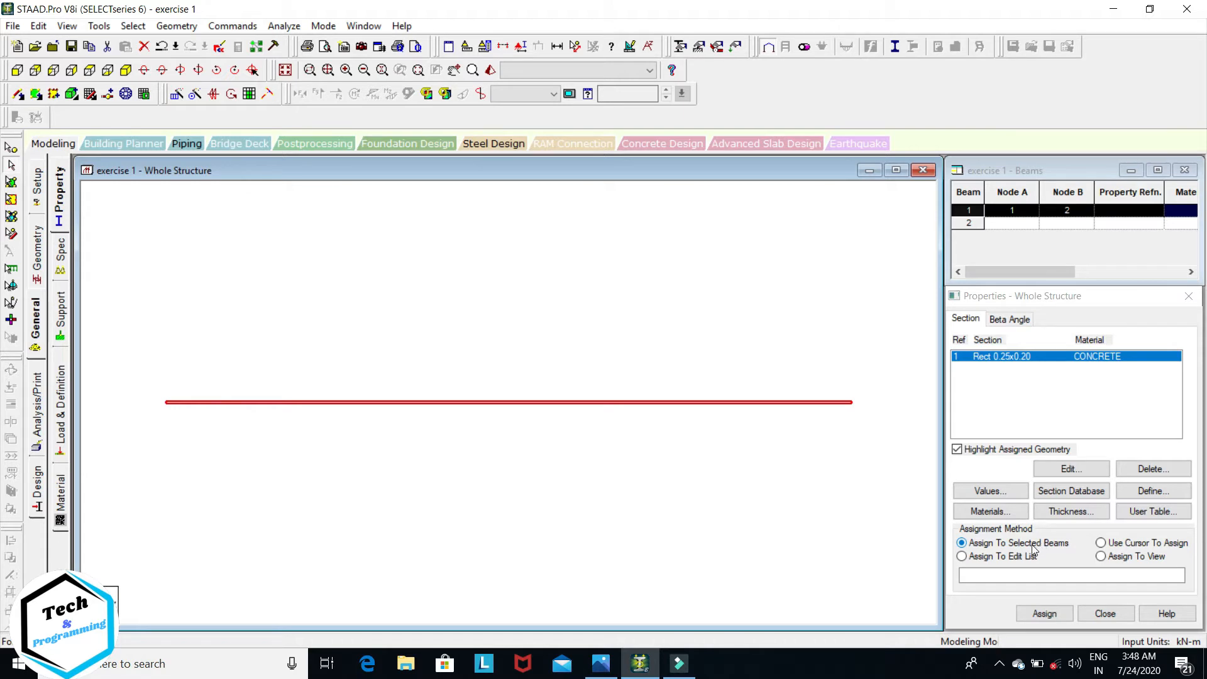
left_click(1101, 543)
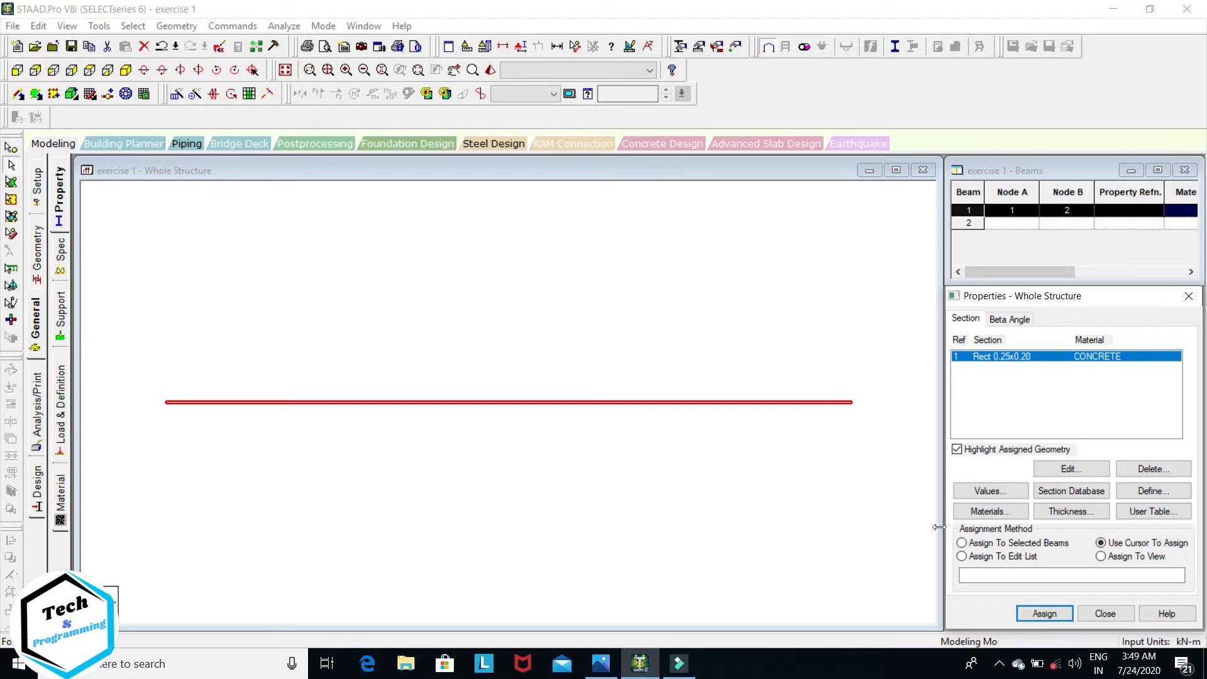
left_click(961, 543)
left_click(1057, 617)
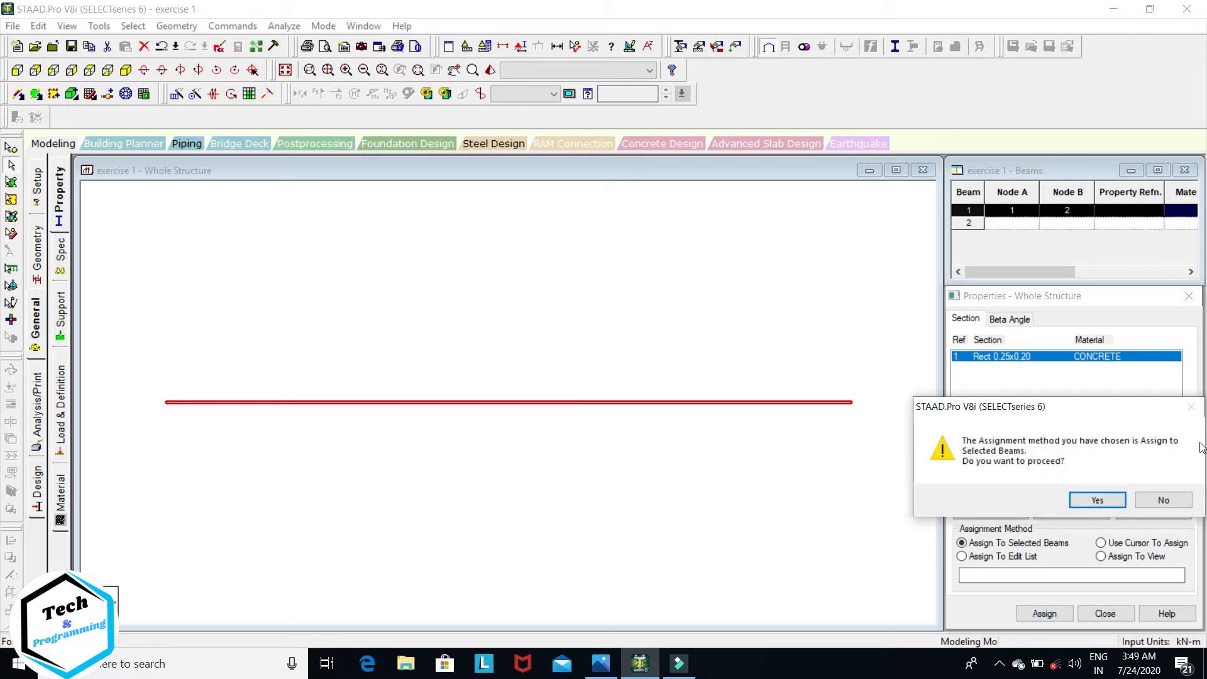
left_click(1098, 500)
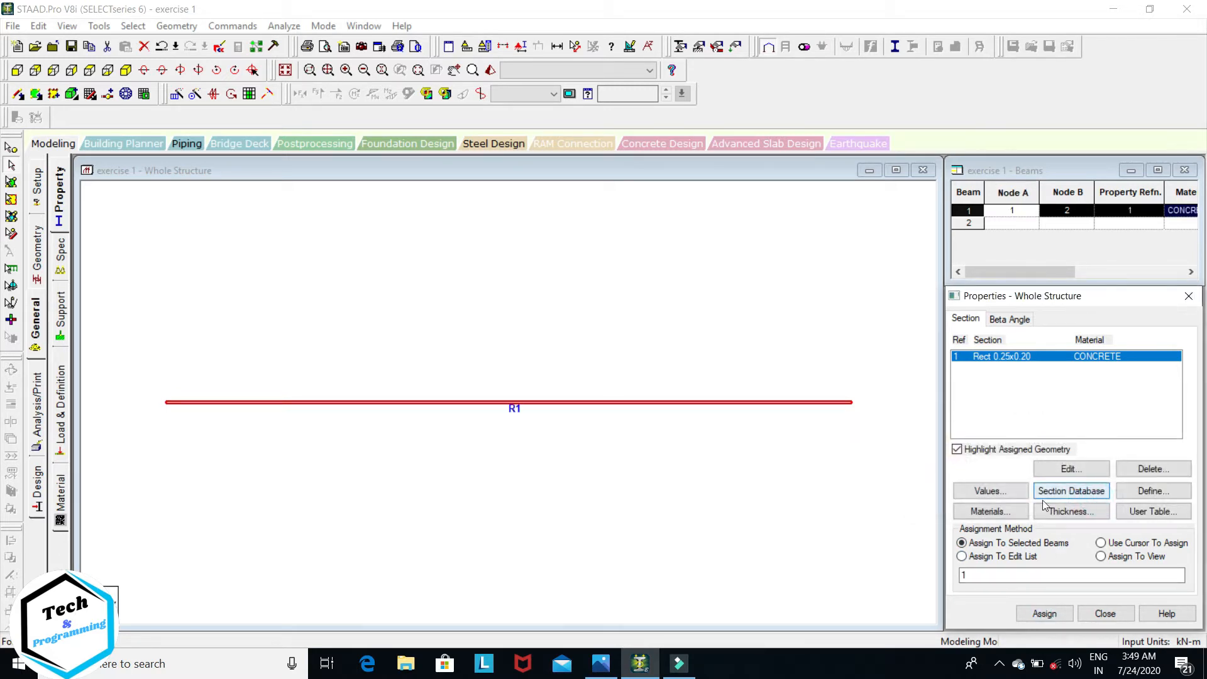
left_click(631, 463)
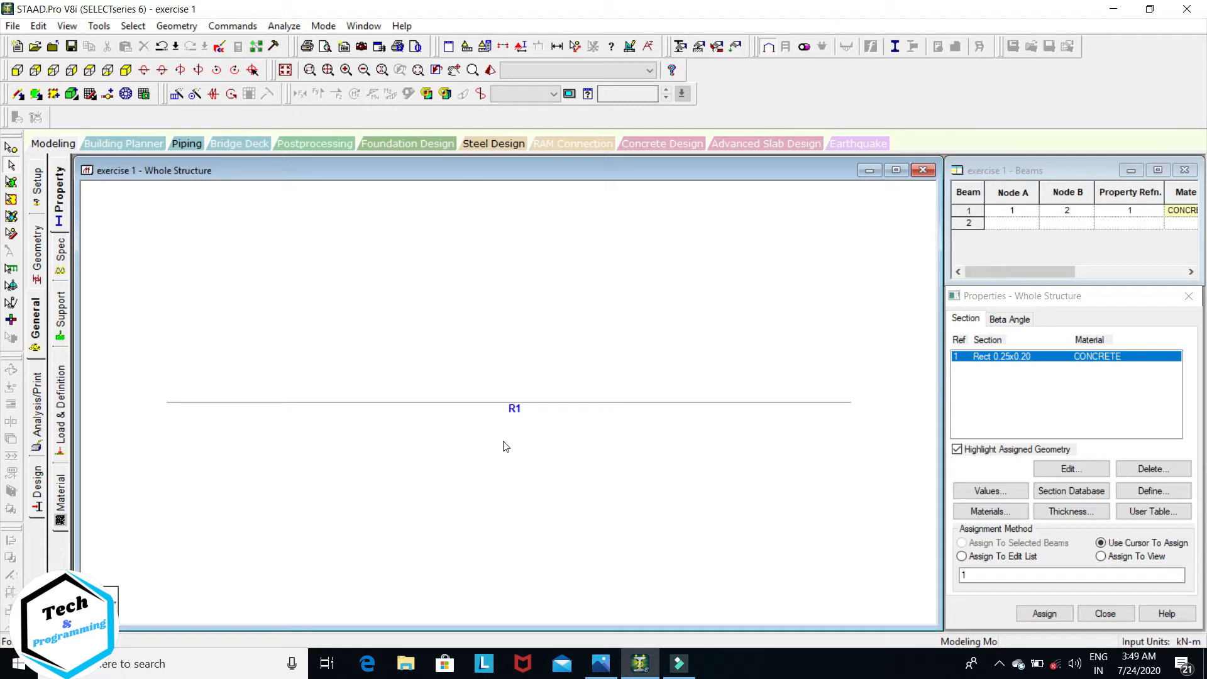
Examine the beam in the 3D rendered view, and close that view.
left_click(398, 47)
mouse_move(668, 453)
left_mouse_down()
mouse_move(685, 418)
mouse_move(696, 480)
mouse_move(642, 440)
mouse_move(641, 423)
mouse_move(690, 445)
left_mouse_up()
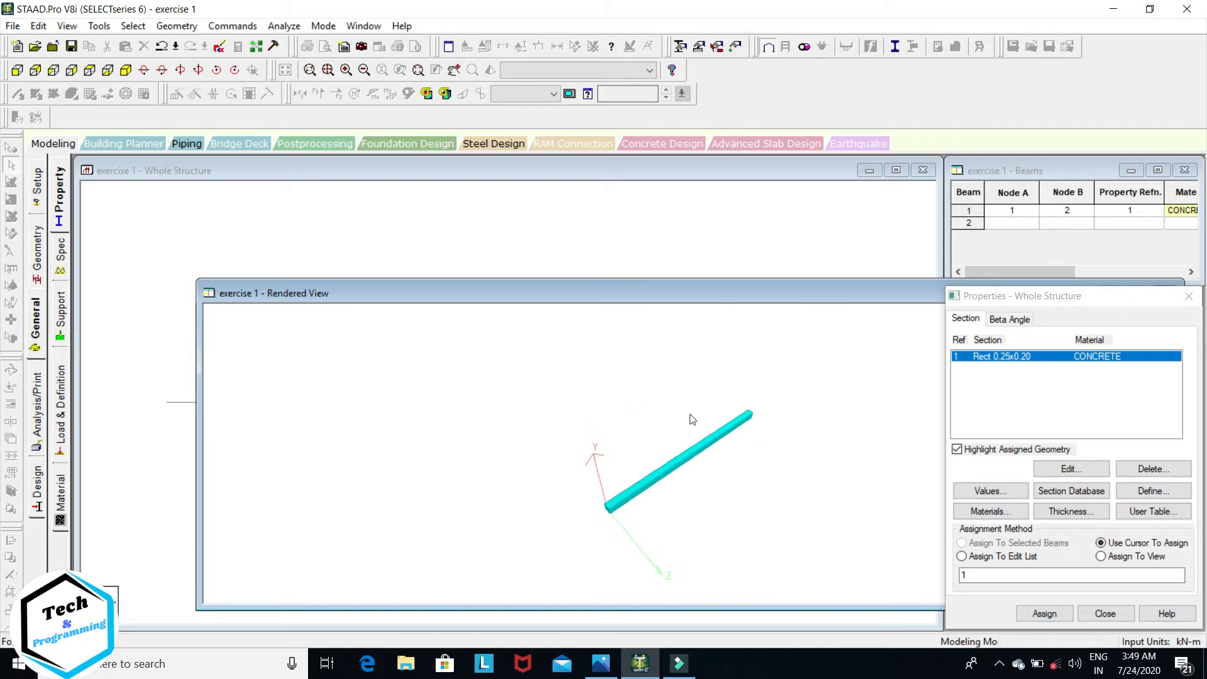
left_click_drag(800, 292, 676, 238)
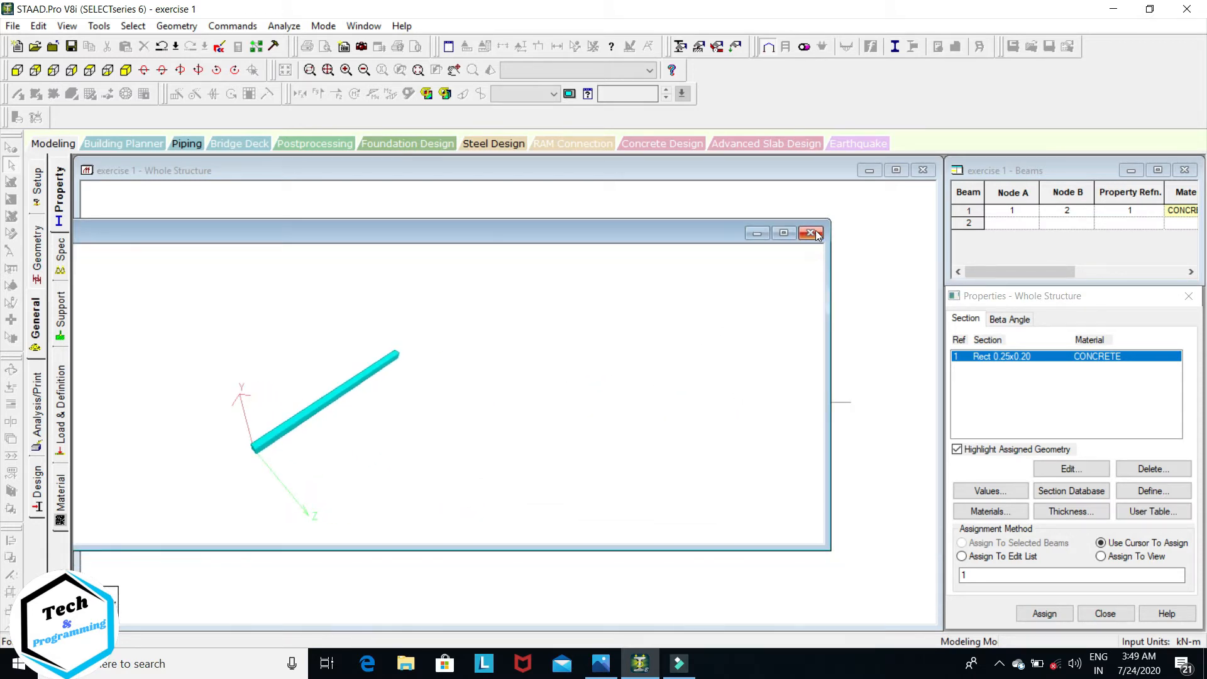
left_click(813, 234)
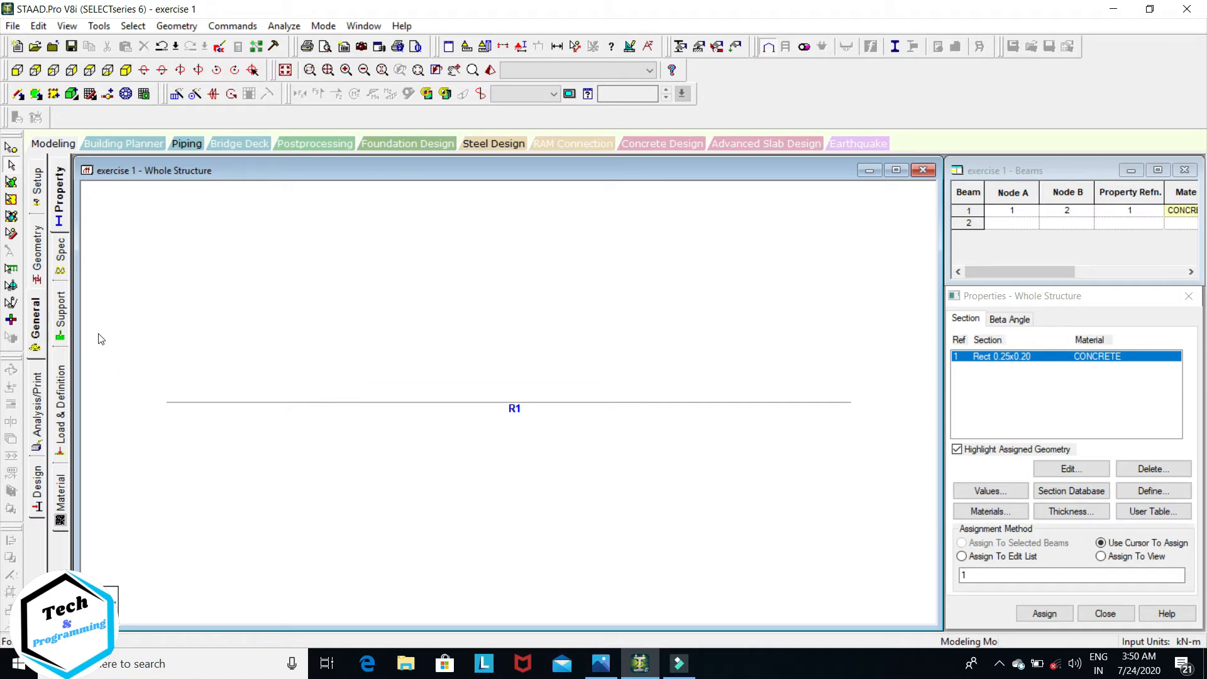
Create a fixed support definition for the structure.
left_click(59, 315)
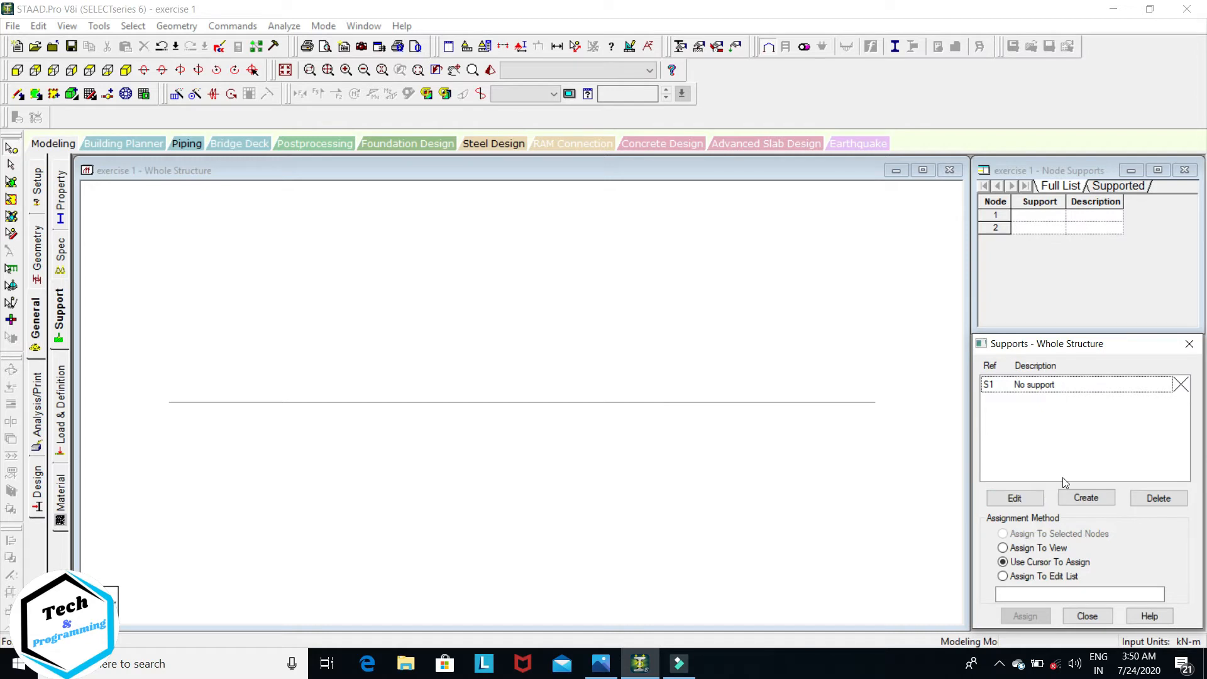
left_click(1086, 499)
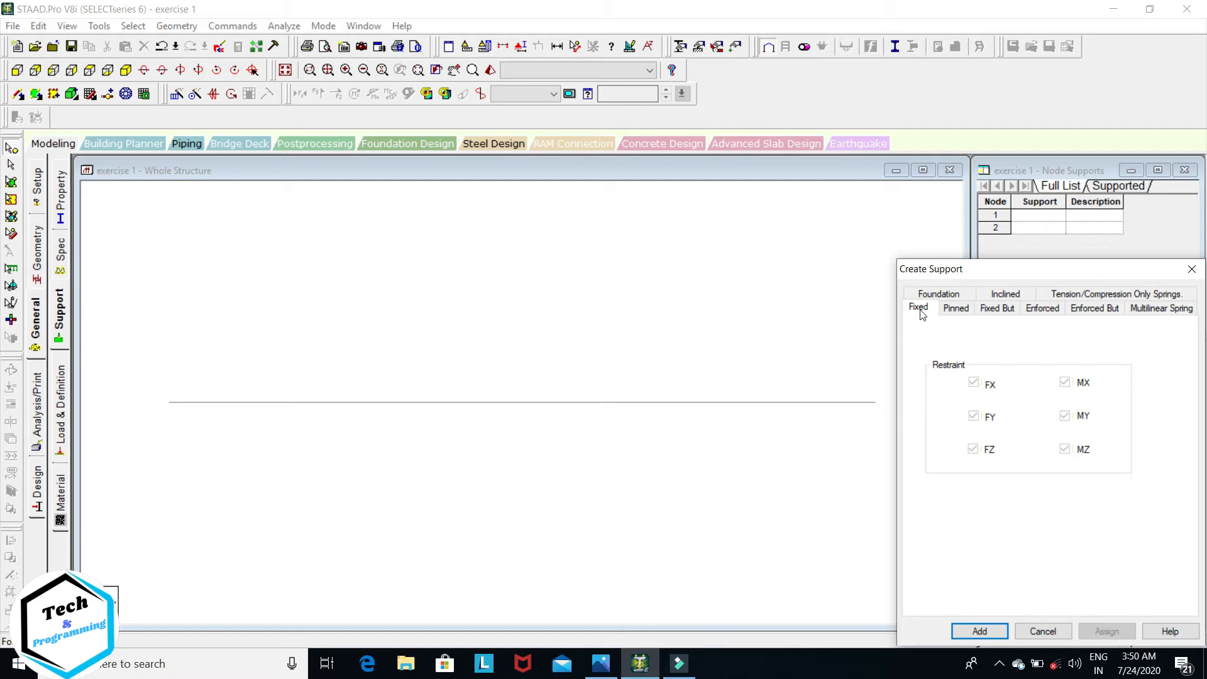
left_click(977, 630)
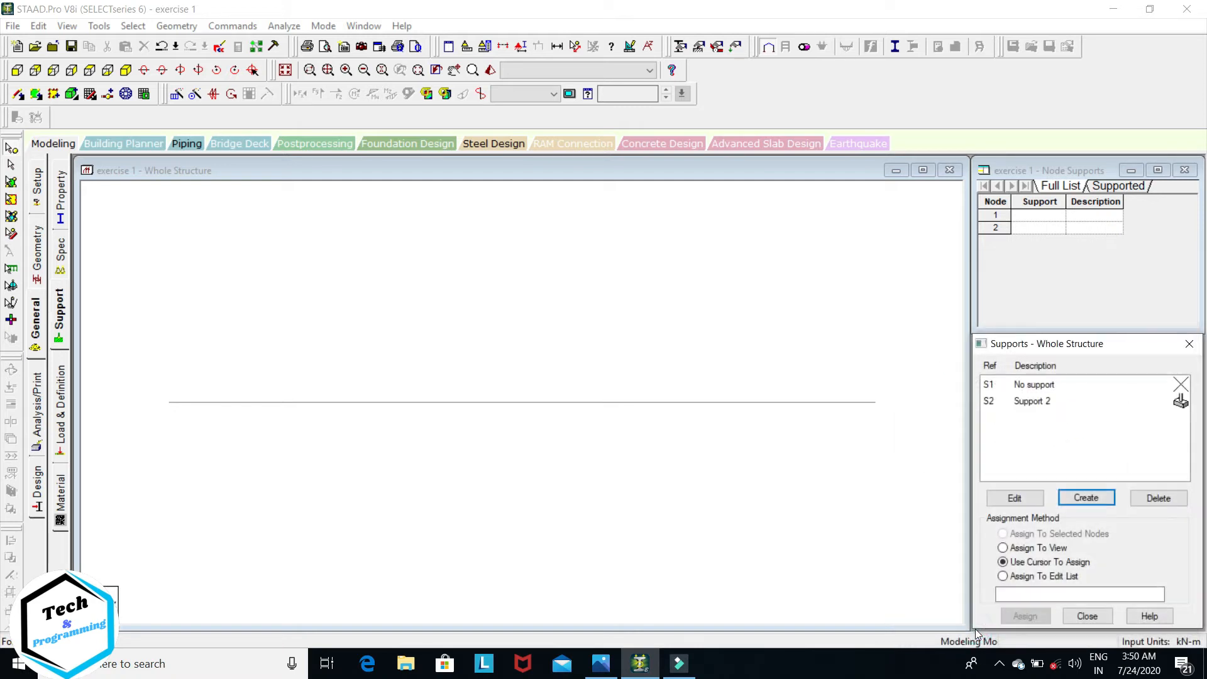
Assign the fixed support, Support 2, to both end nodes of the beam with Use Cursor To Assign.
left_click(1026, 408)
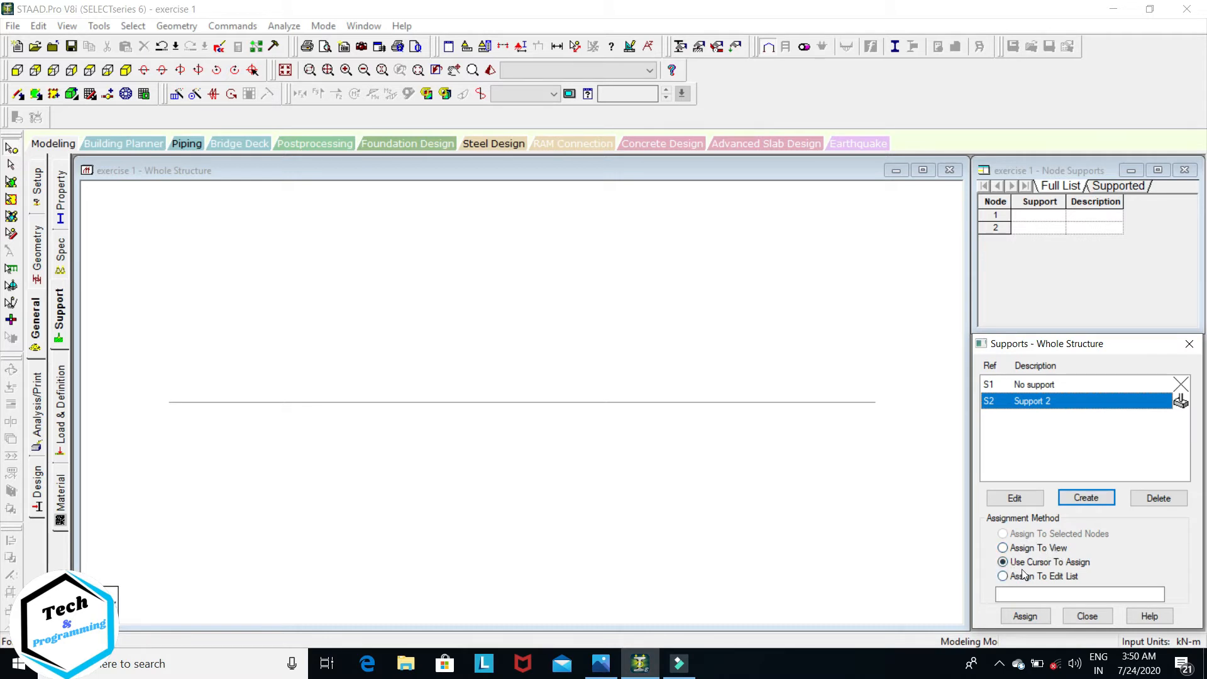
left_click(1056, 567)
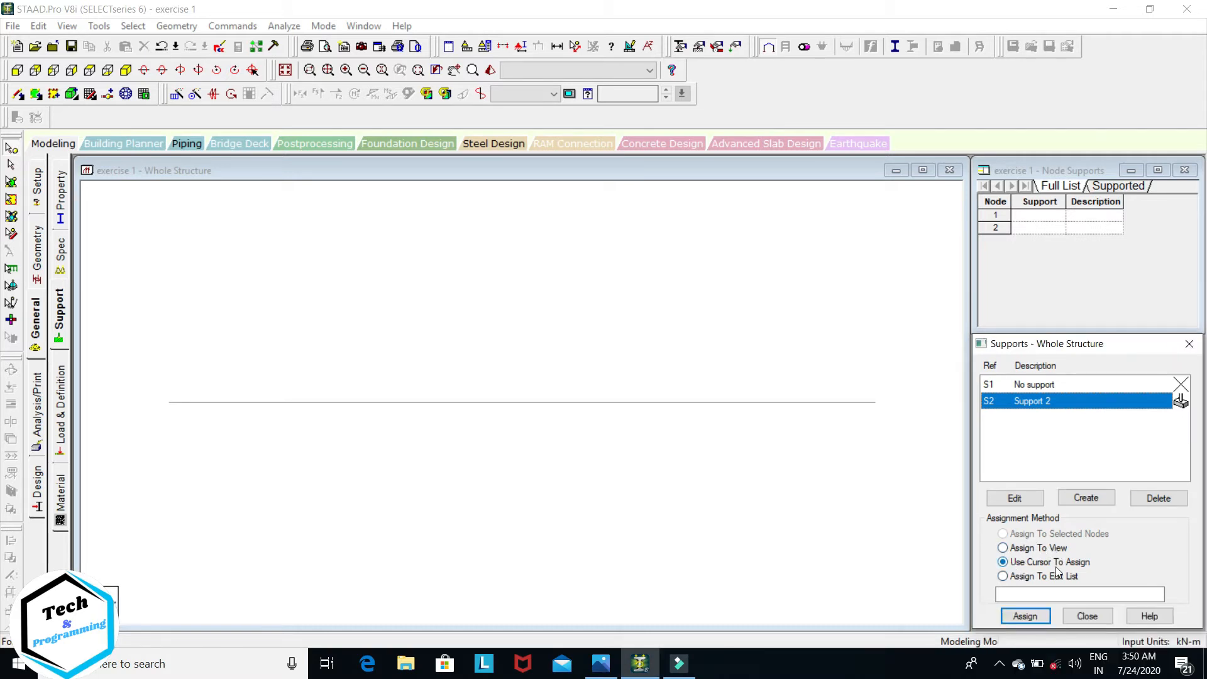
left_click(1025, 617)
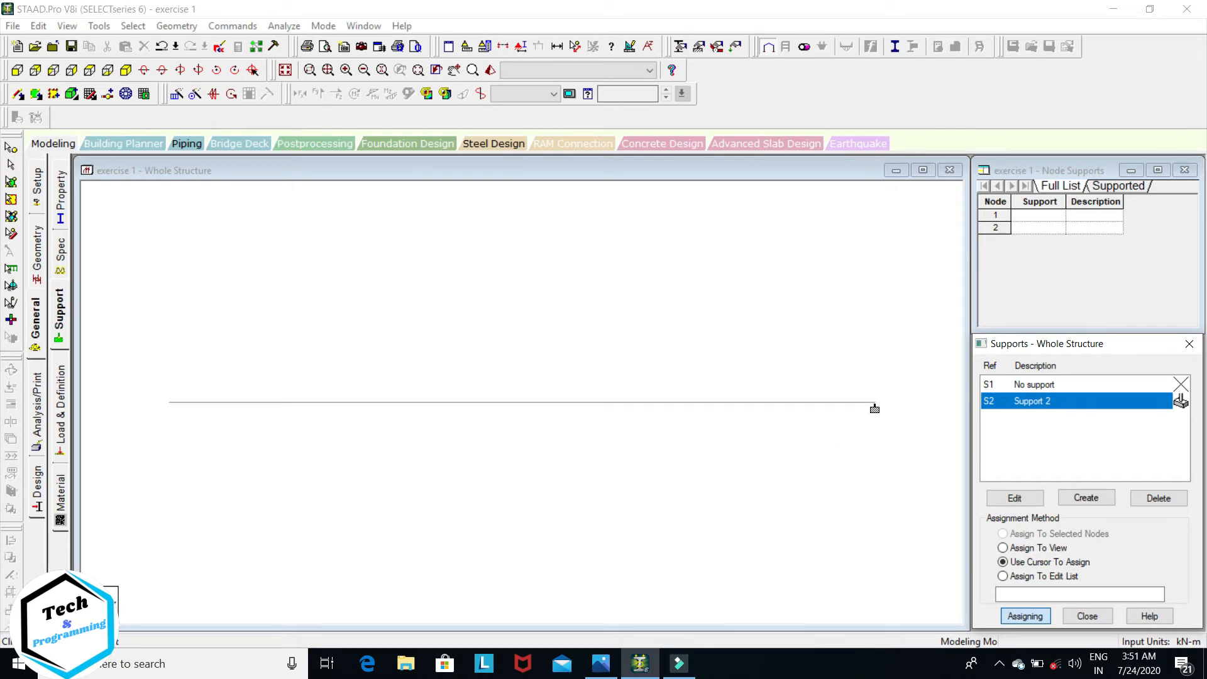
left_click(875, 403)
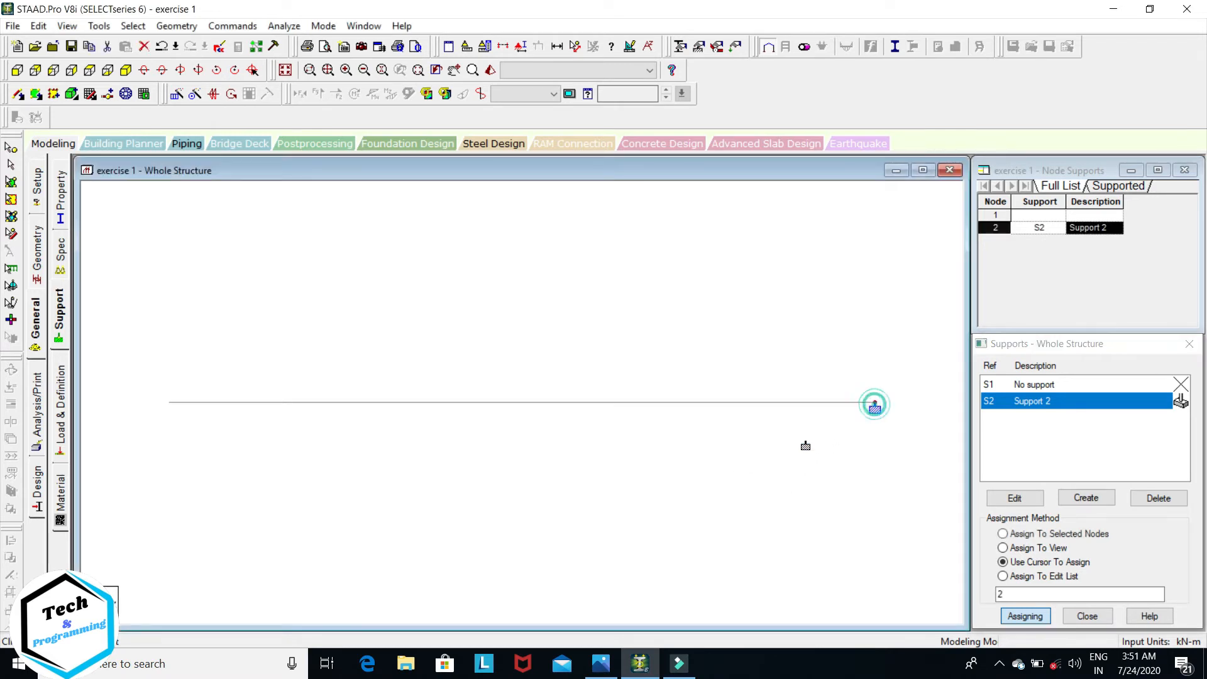
left_click(167, 406)
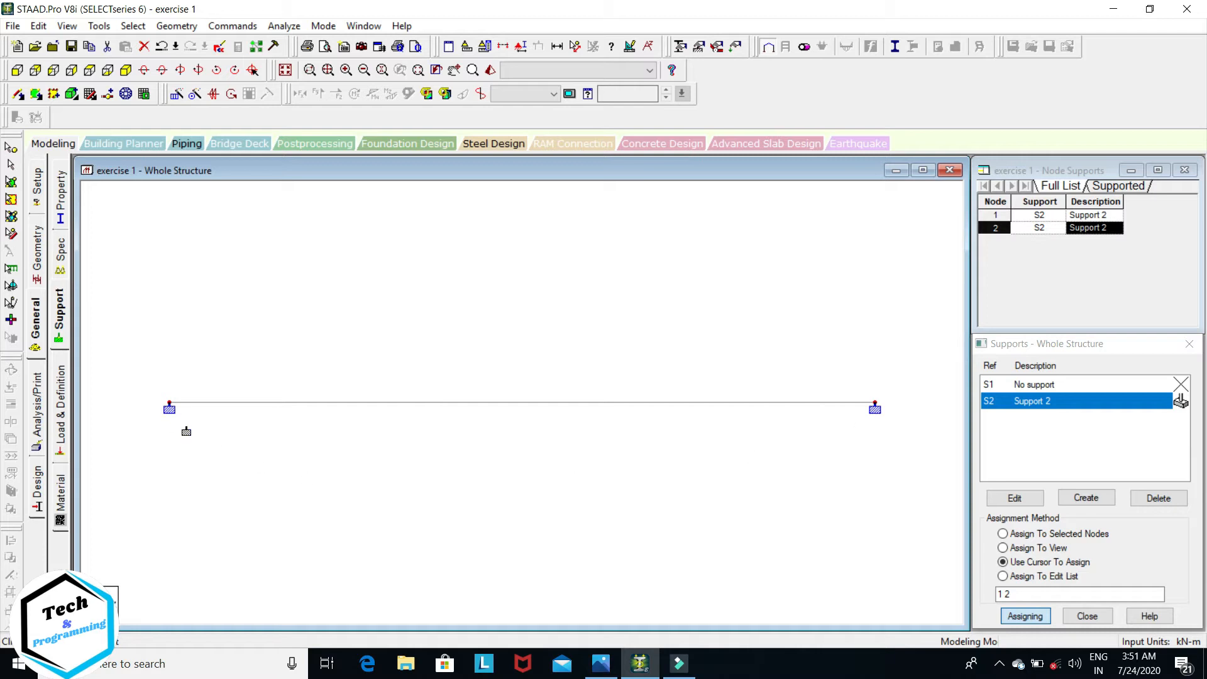
left_click(298, 406)
left_click(427, 405)
left_click(667, 404)
left_click(509, 406)
Switch to Photos to examine the exercise diagram's point loads and their positions, and return to STAAD.Pro.
key("alt")
left_click(603, 665)
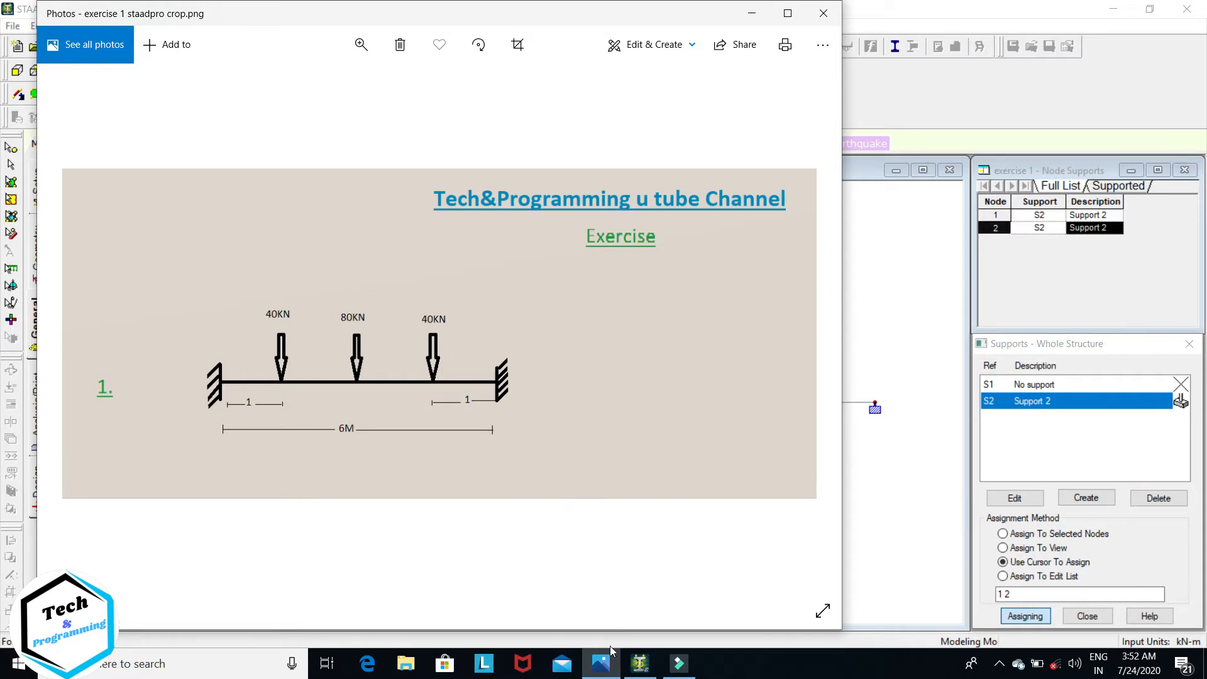
left_click(640, 665)
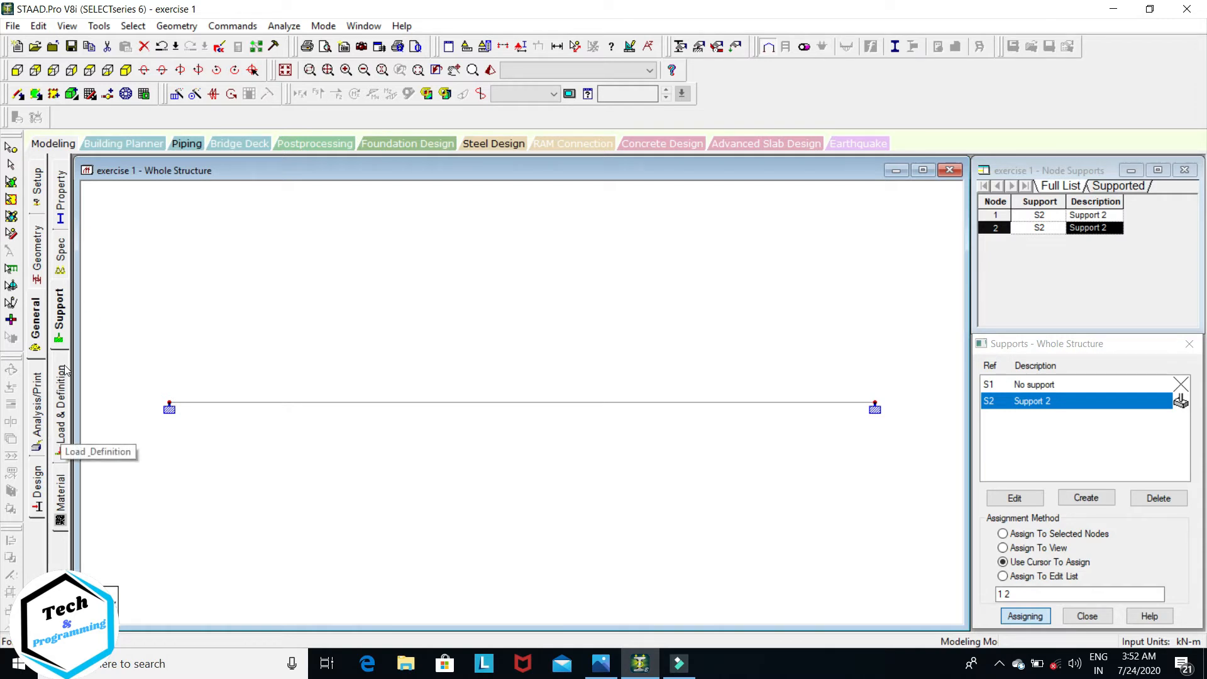
Create primary load case 1, titled LOAD CASE 1, with the Dead loading type, declining the auto save.
left_click(60, 391)
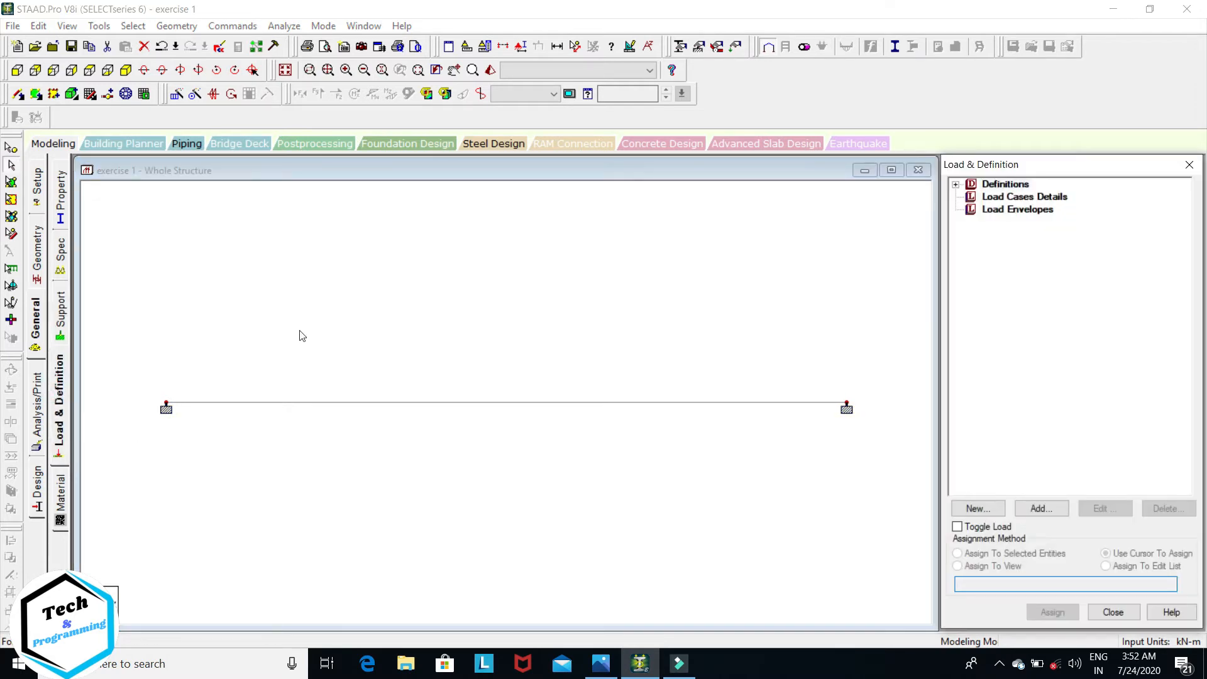
left_click(1017, 201)
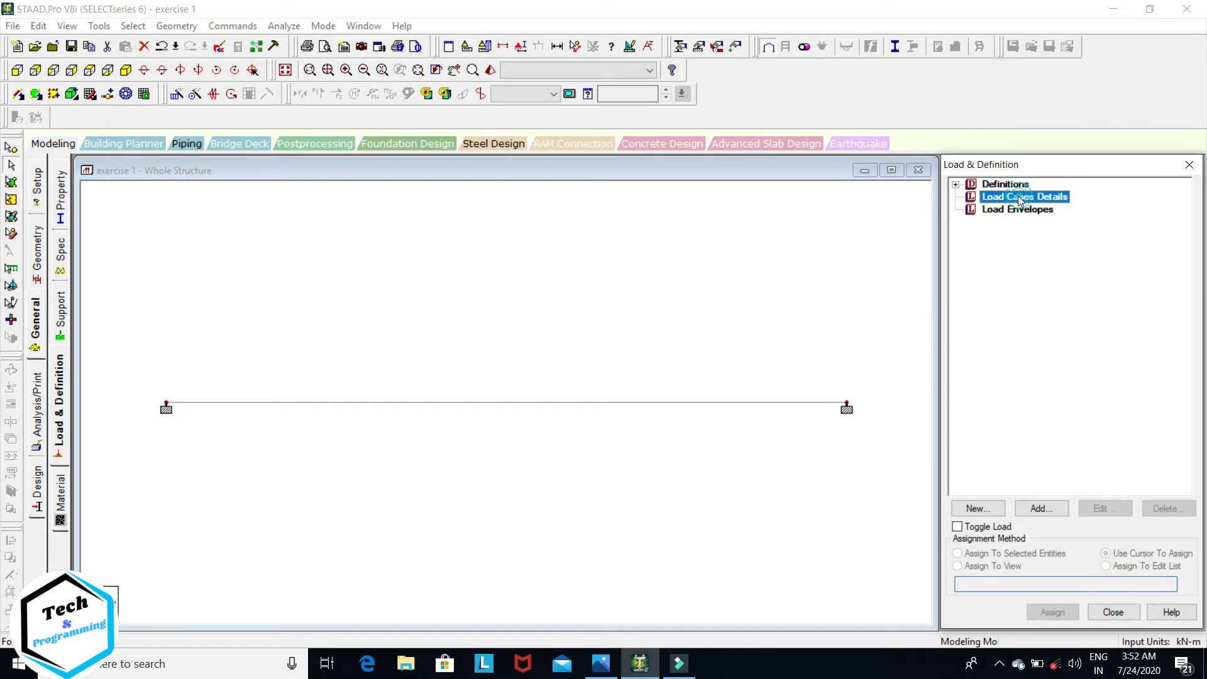
left_click(1040, 509)
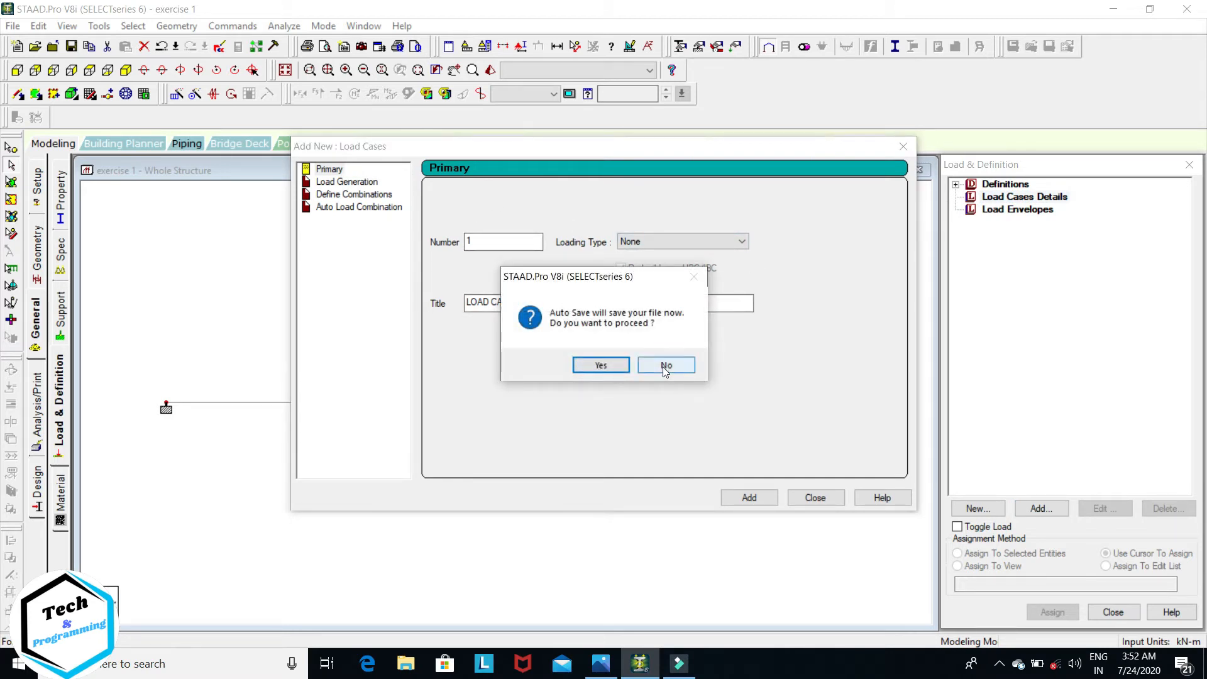
left_click(665, 367)
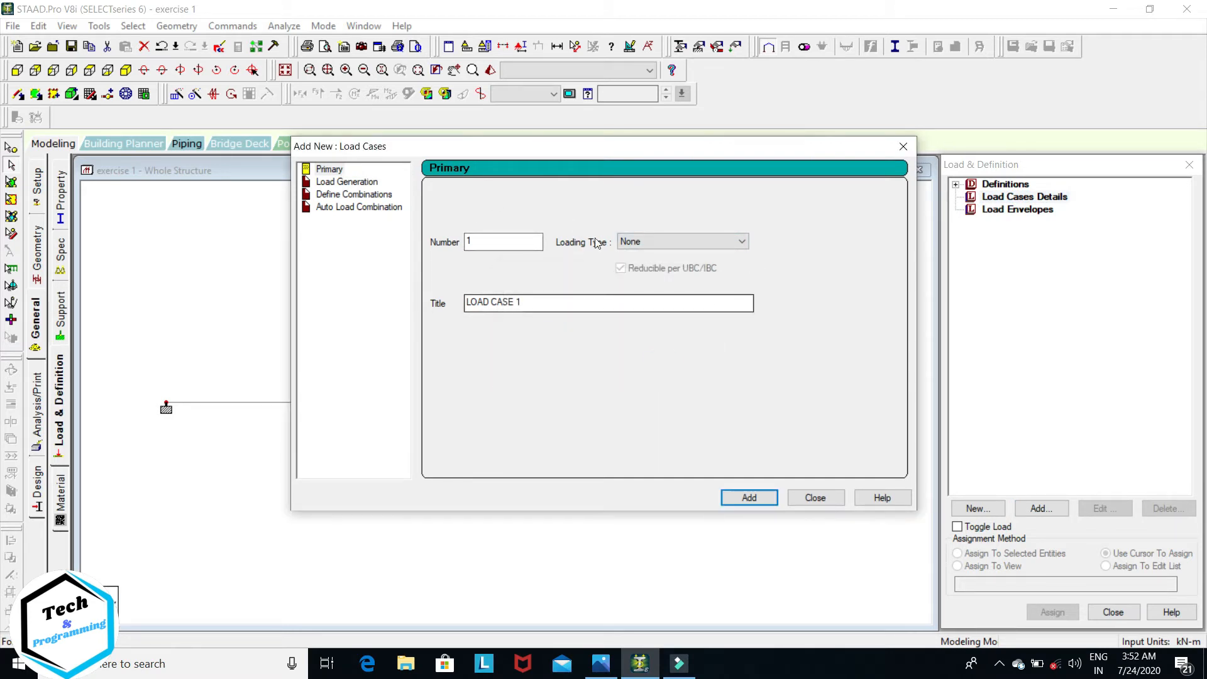
left_click(741, 242)
left_click(669, 258)
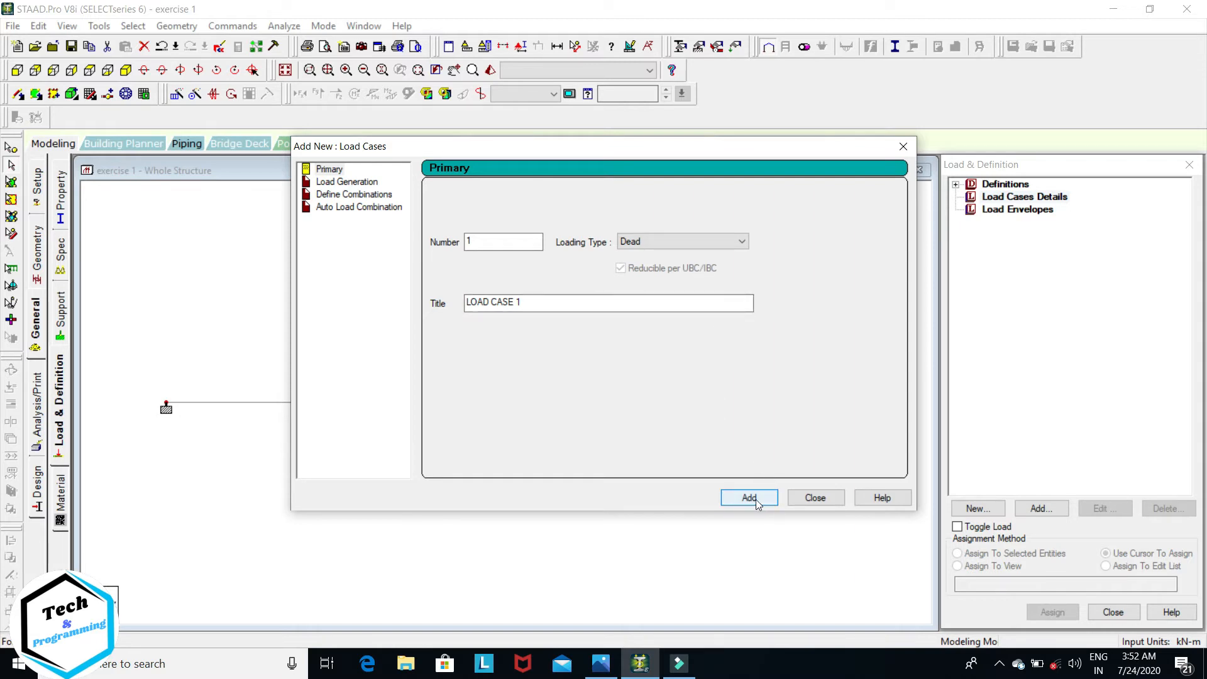
left_click(731, 244)
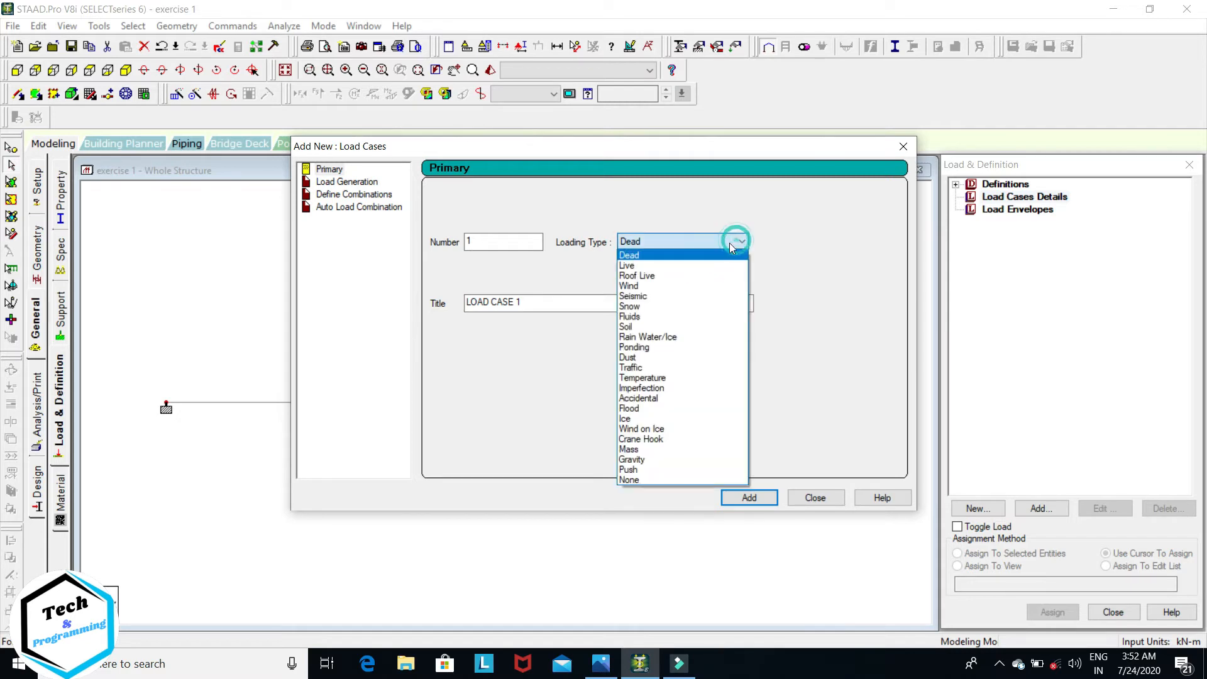
left_click(702, 258)
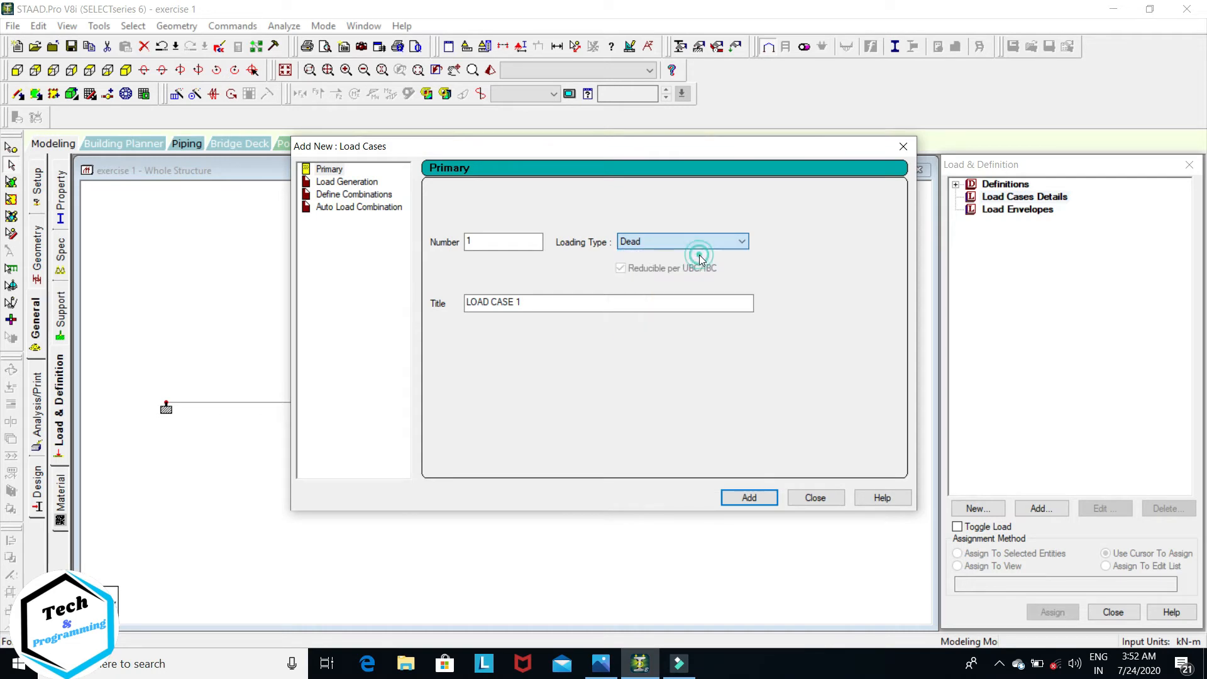
left_click(749, 500)
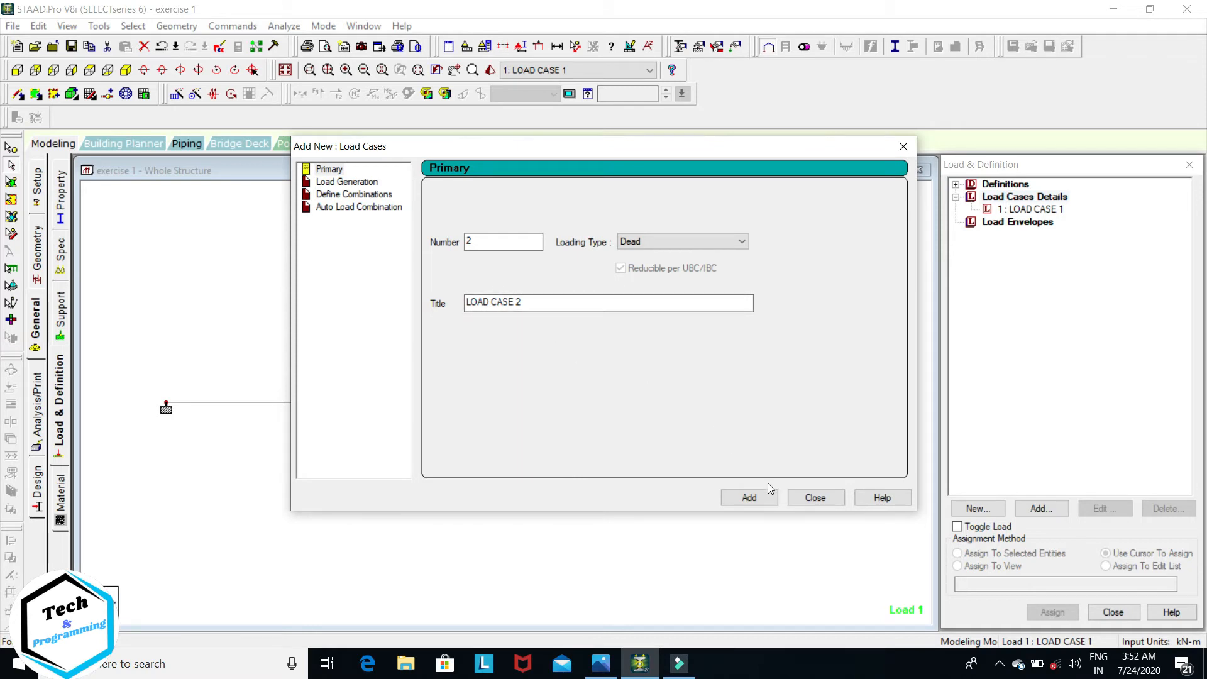
left_click(815, 498)
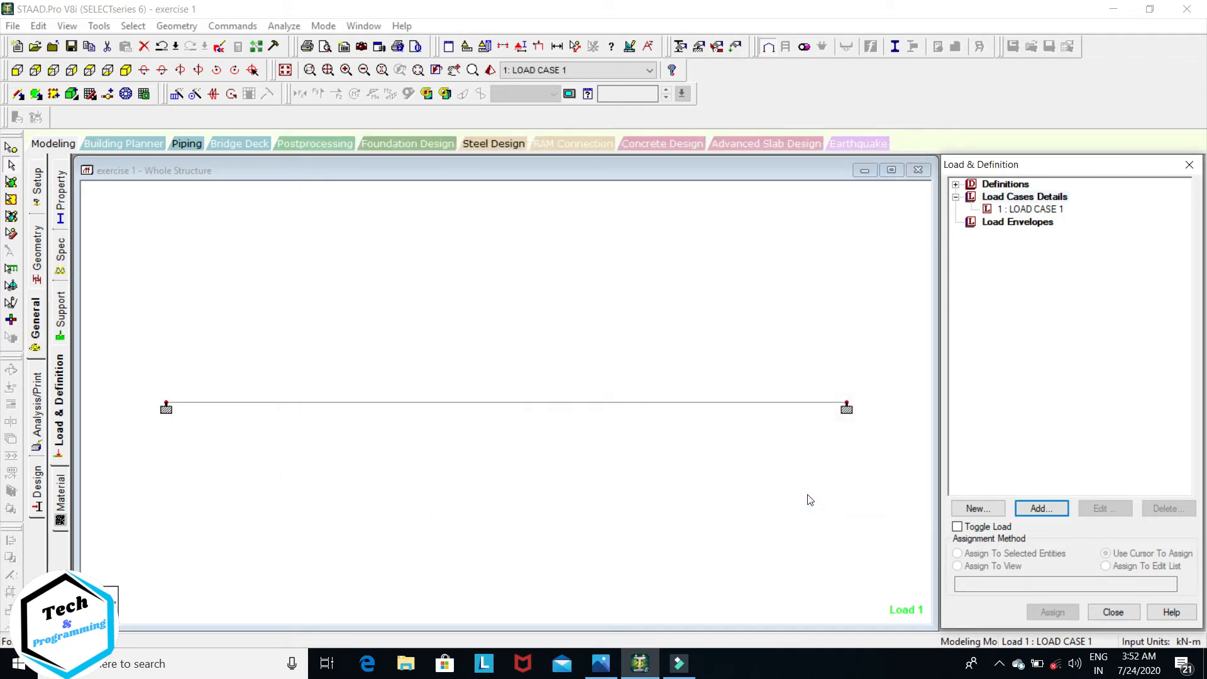
Add a selfweight load in the Y direction with factor -1 to LOAD CASE 1.
left_click(1054, 213)
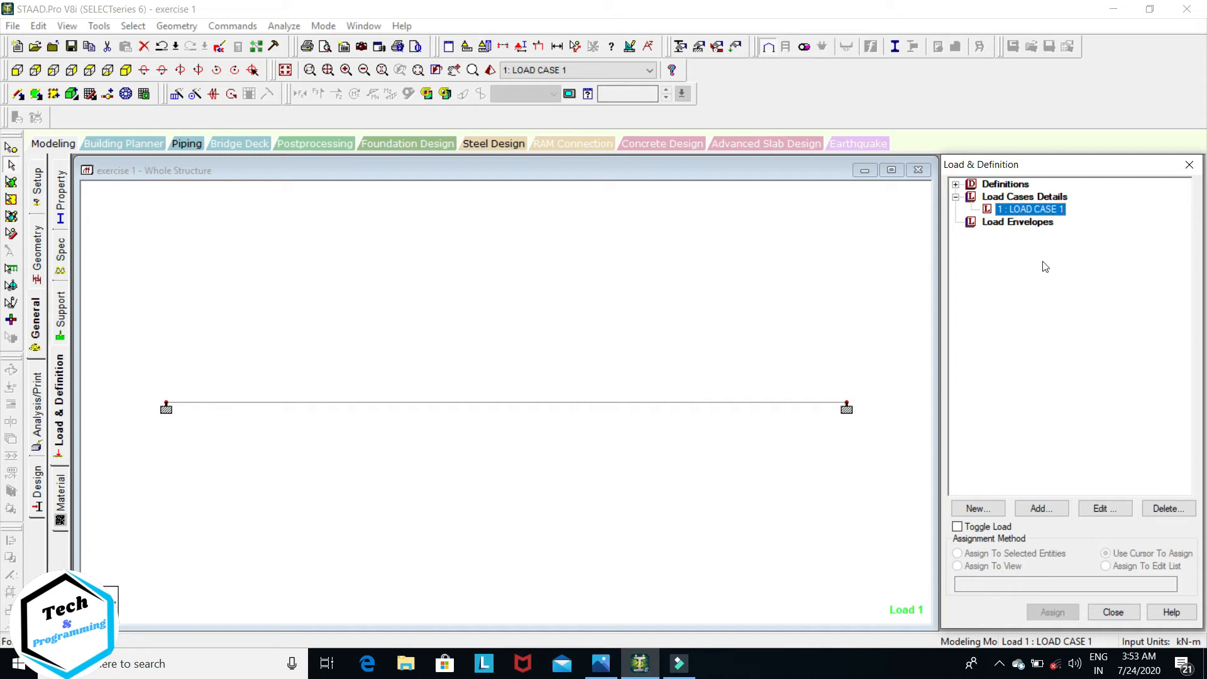
left_click(1052, 510)
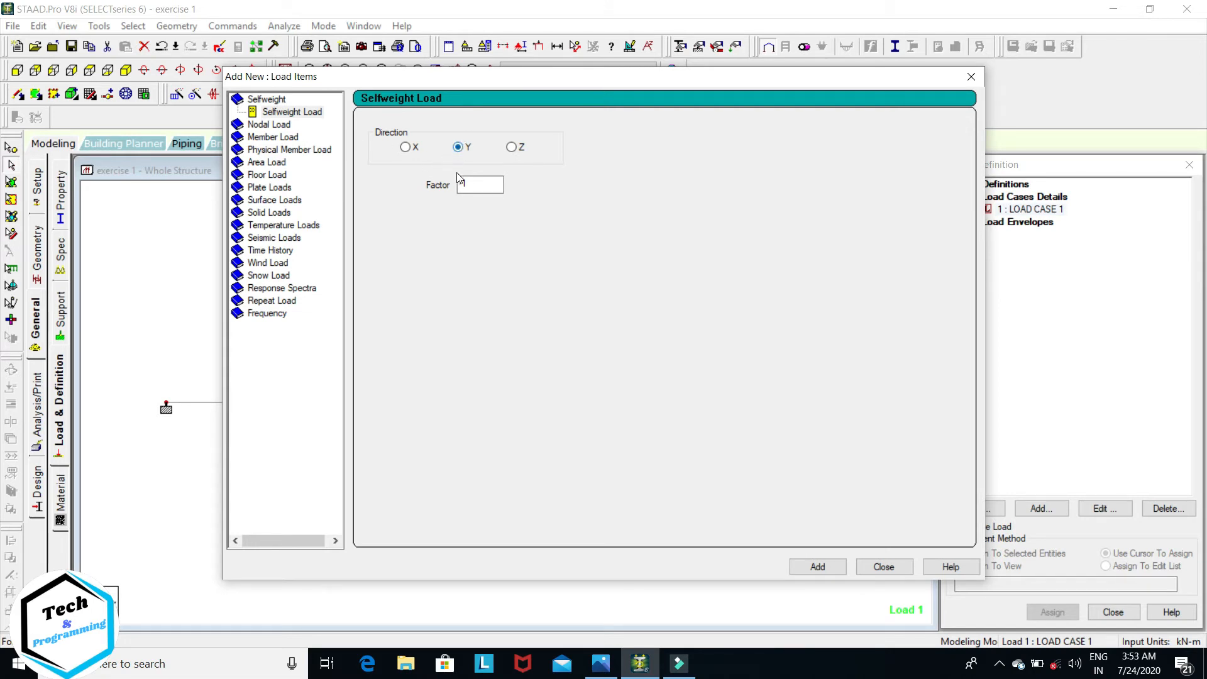
left_click(468, 189)
left_click(818, 566)
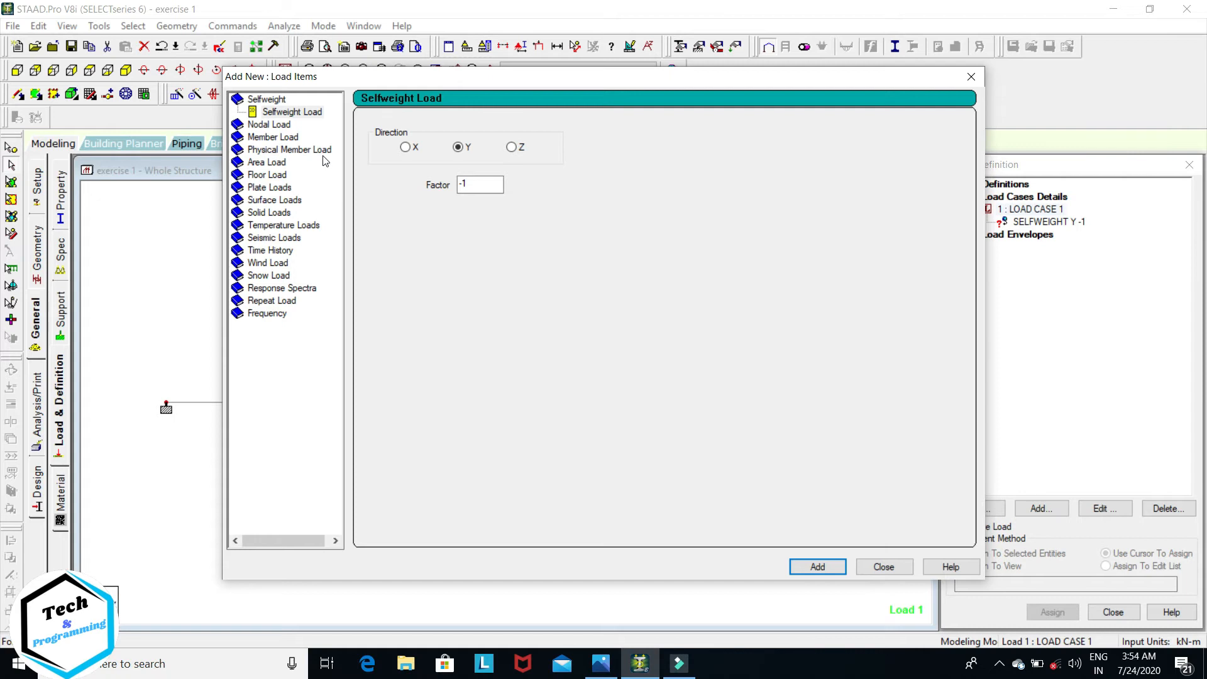
Add a concentrated member force of -40 kN in GY at d1 = 1 m, checking the position in the exercise diagram in Photos.
left_click(276, 138)
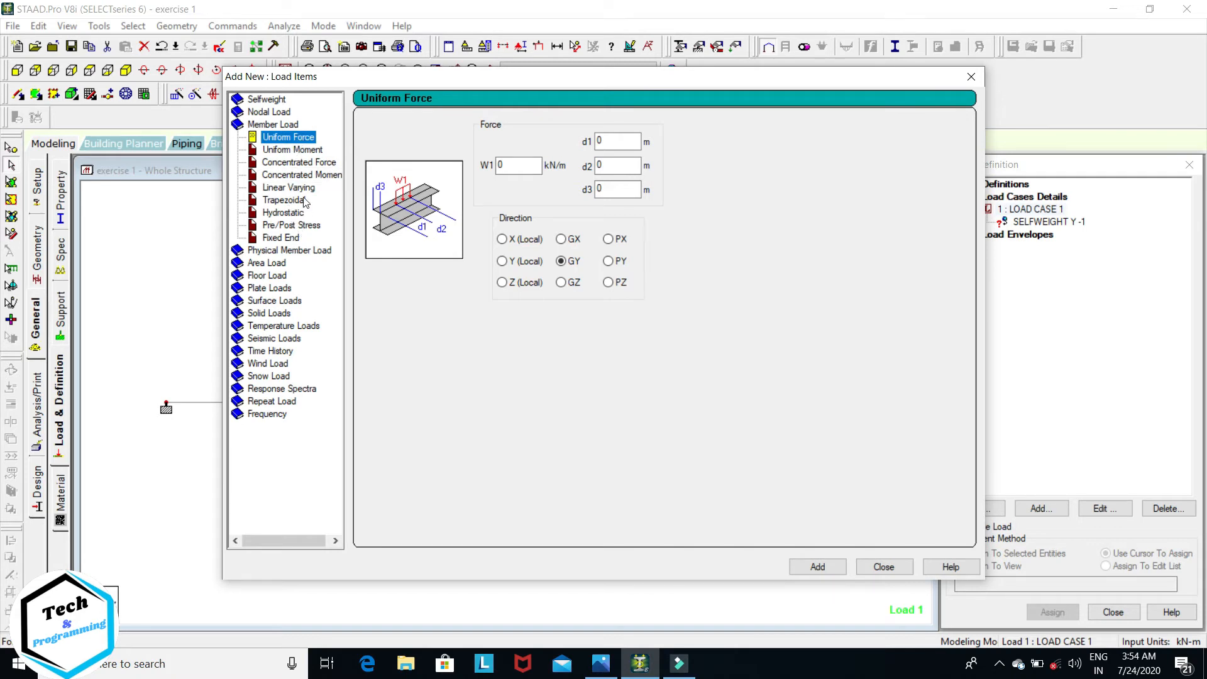
left_click(292, 165)
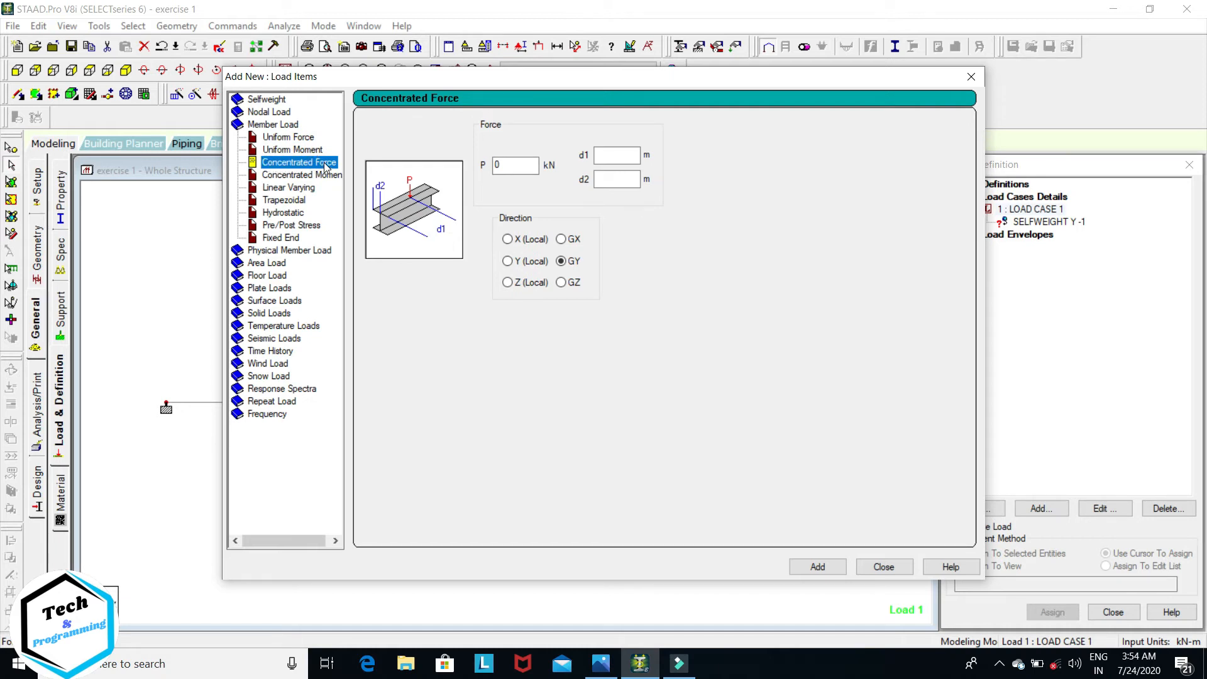
left_click(513, 167)
double_click(511, 167)
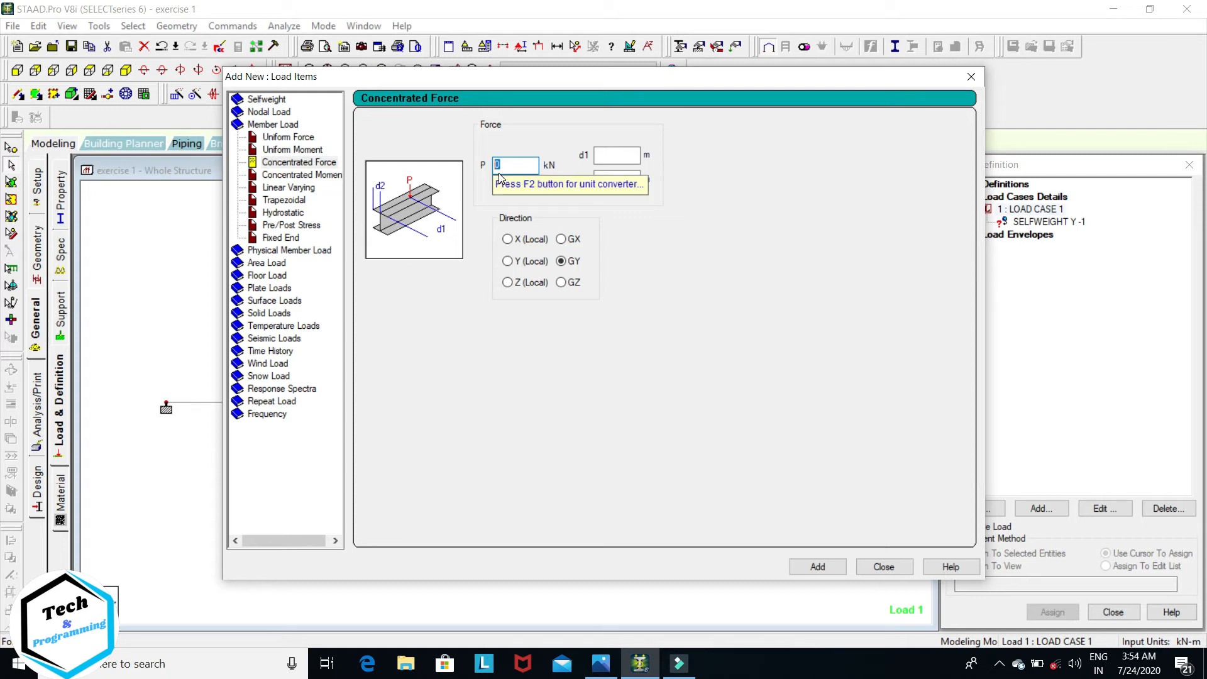
type("-4")
left_click(604, 156)
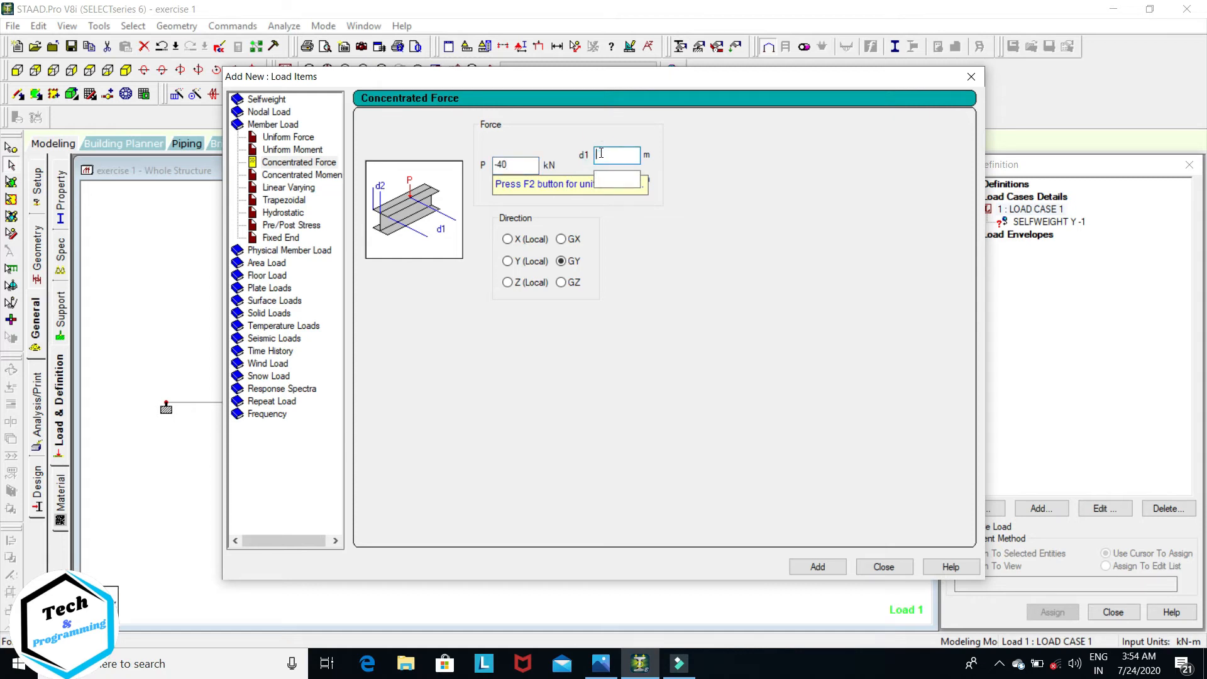
left_click(602, 664)
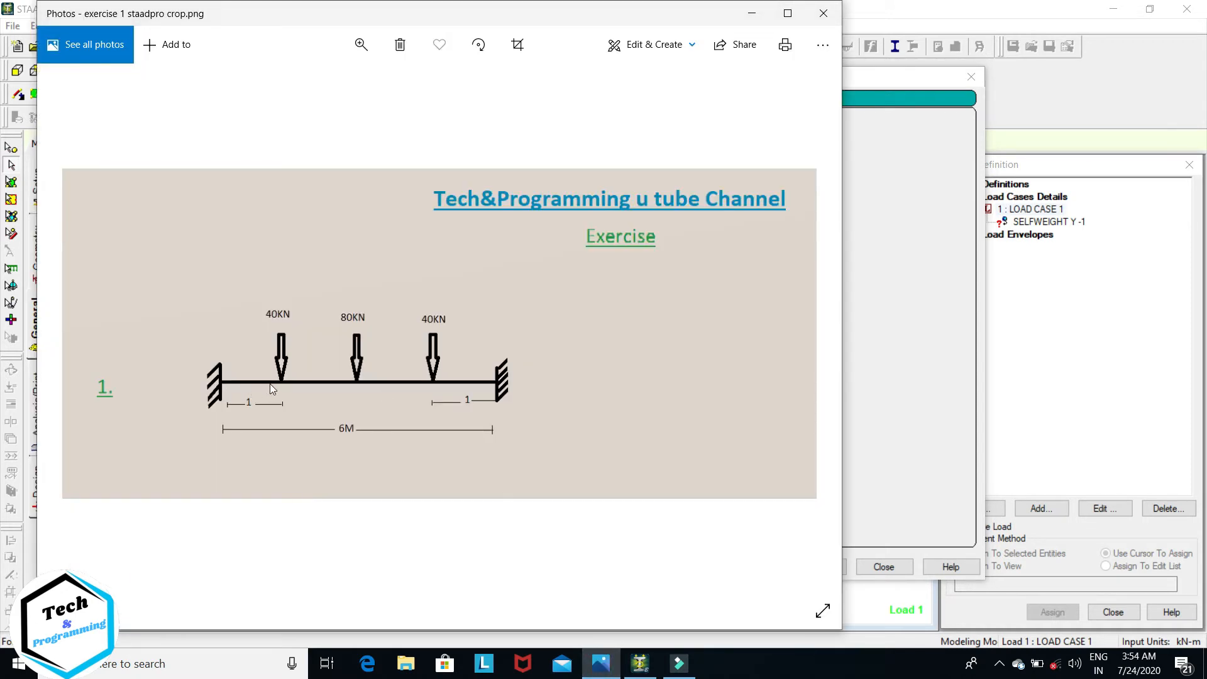
left_click(752, 14)
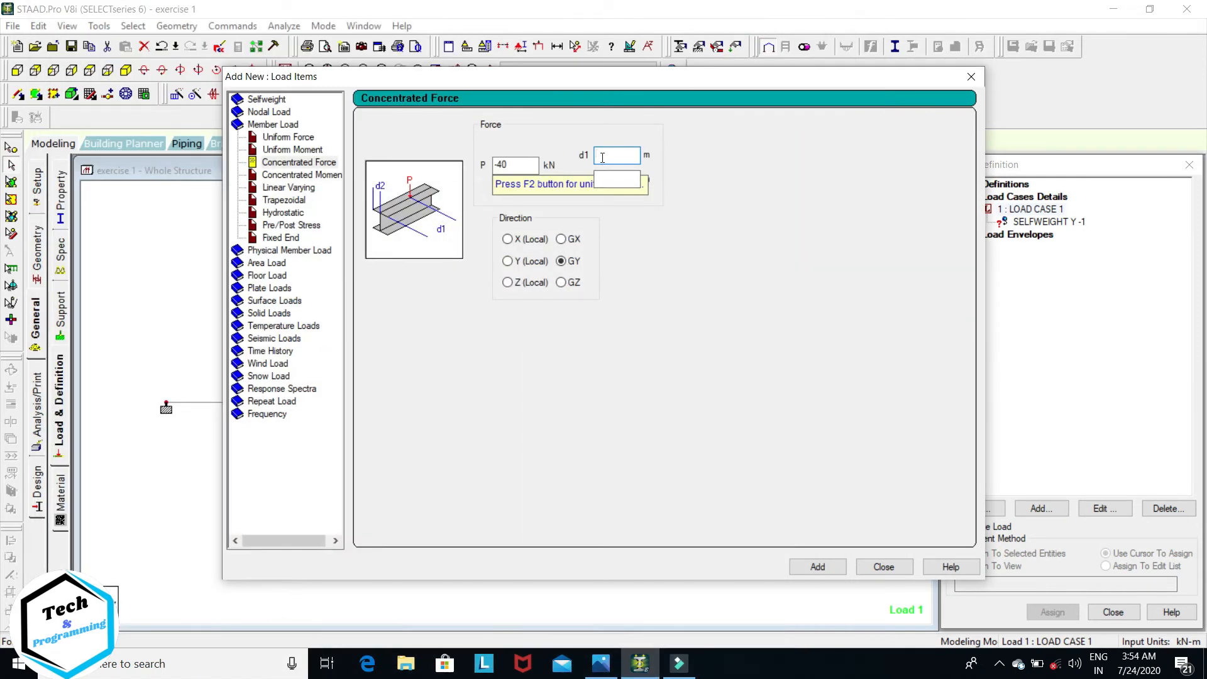
type("1")
left_click(813, 569)
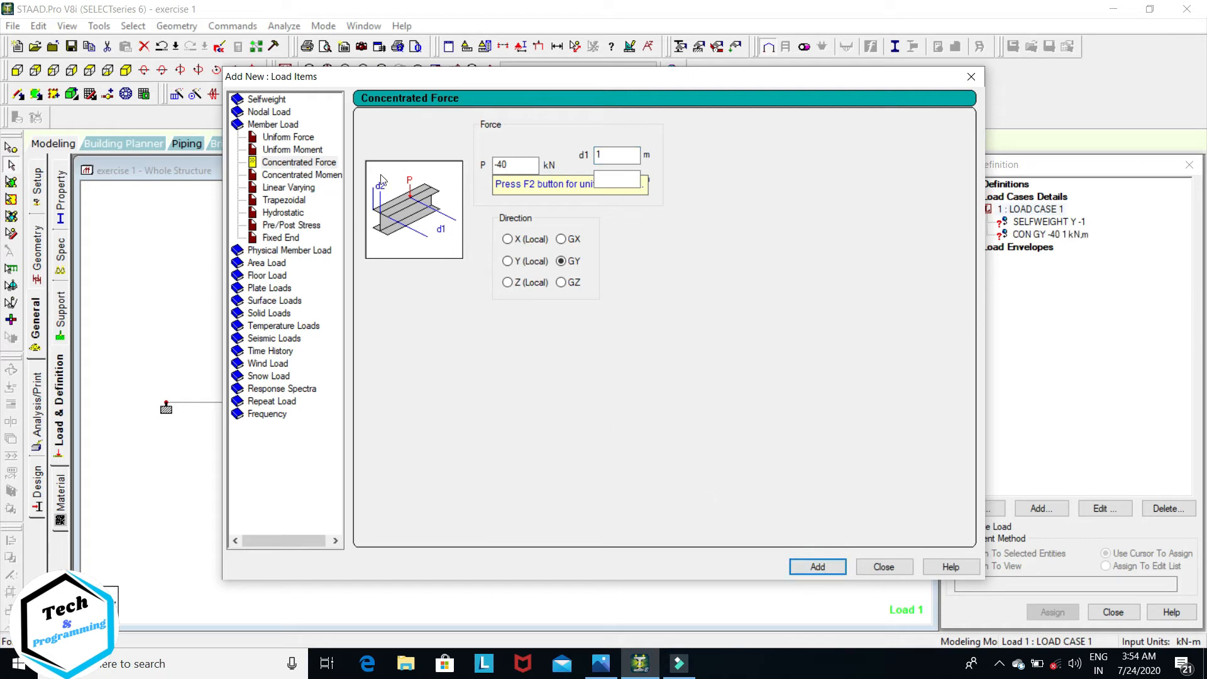
Add a second concentrated member force of -80 kN in GY at d1 = 3 m.
left_click_drag(521, 168, 468, 162)
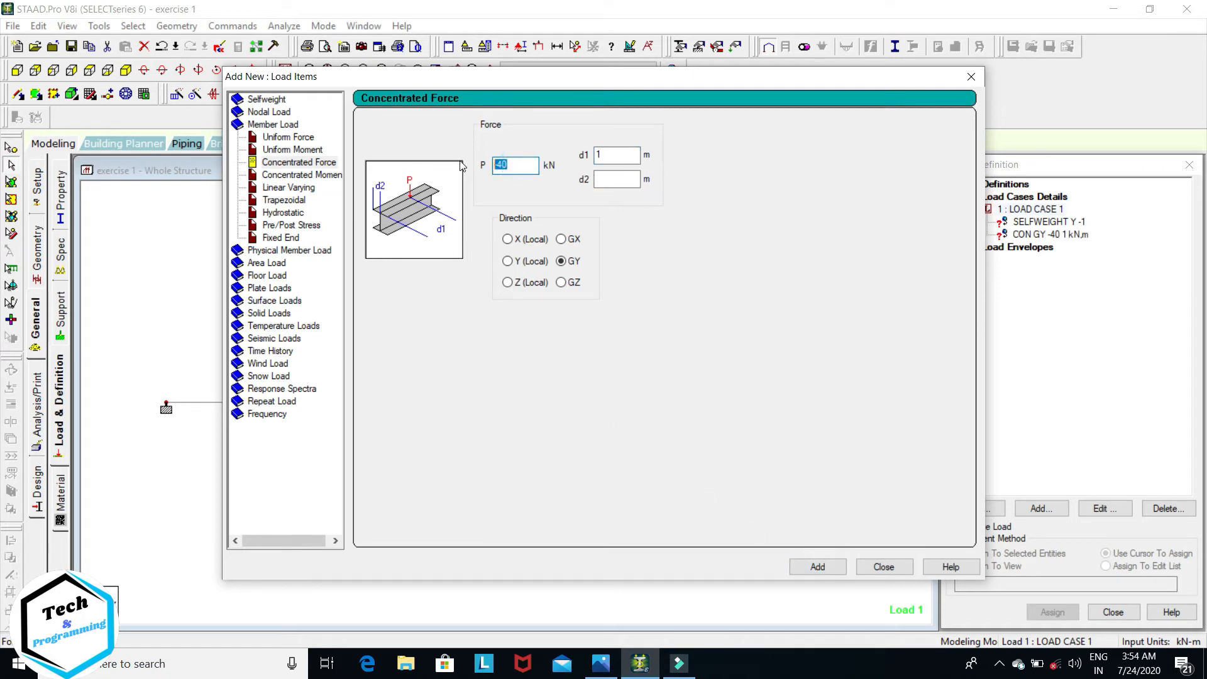
type("-")
left_click(603, 160)
left_click_drag(613, 155, 584, 149)
left_click(817, 566)
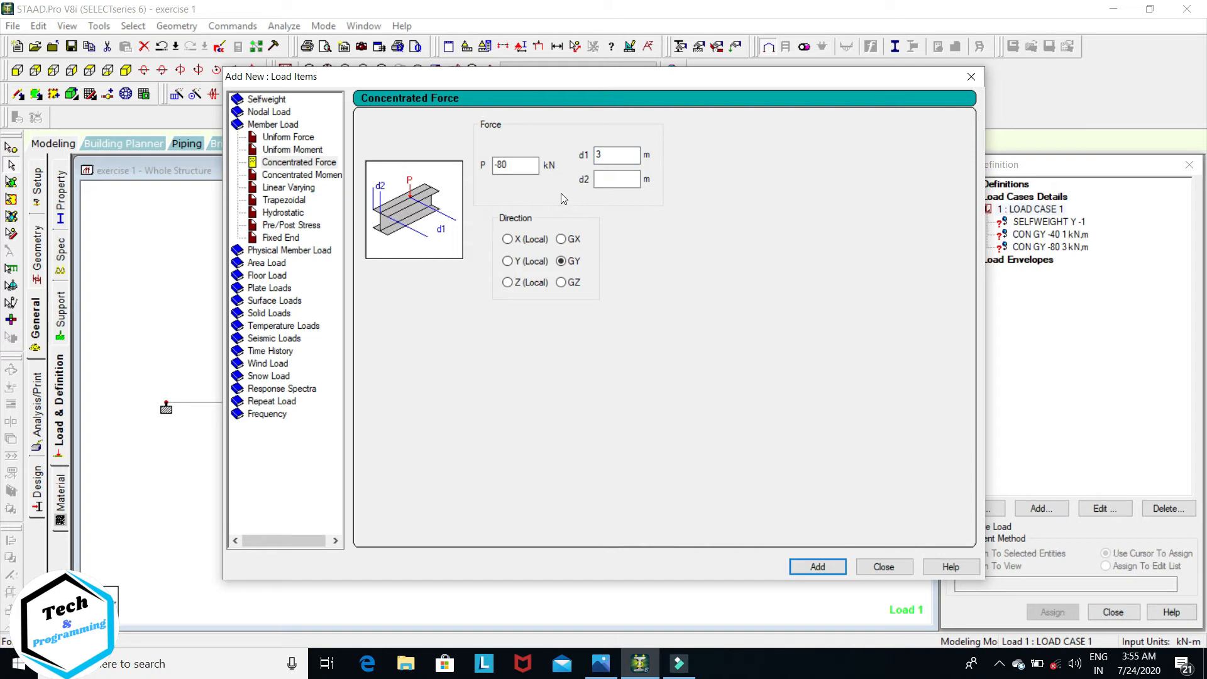
Add a third concentrated member force of -40 kN in GY at d1 = 5 m and finish adding load items.
left_click_drag(518, 167, 485, 163)
type("-4")
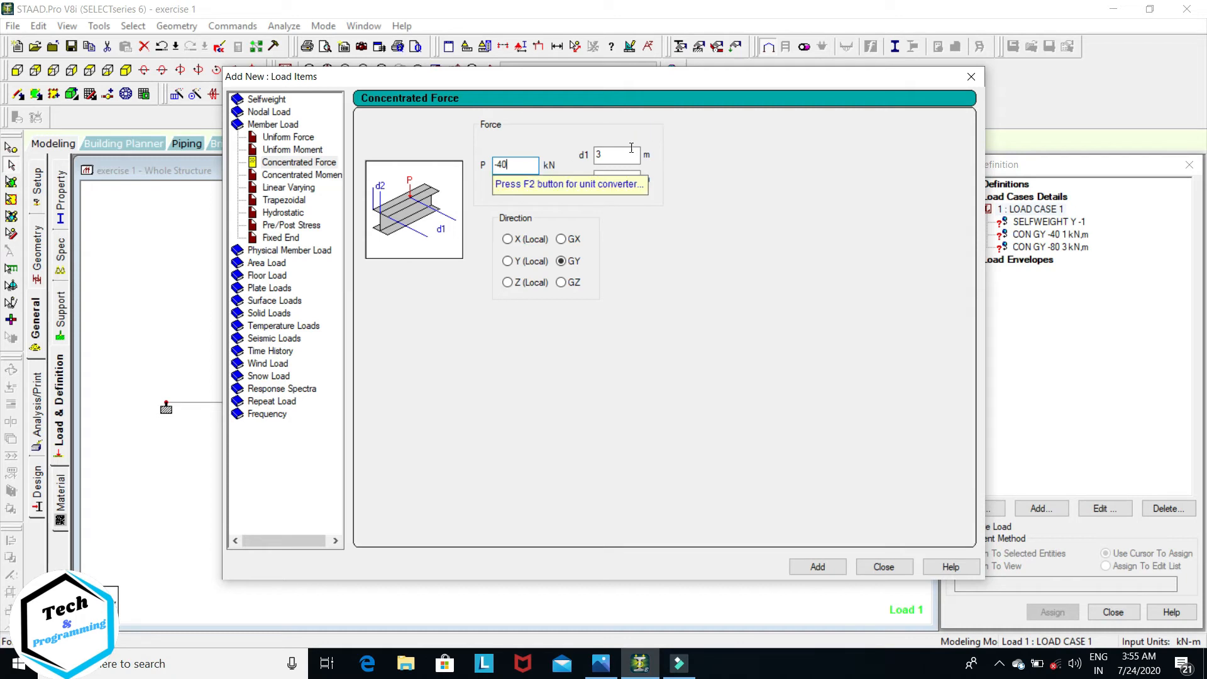
key("Tab")
left_click(818, 565)
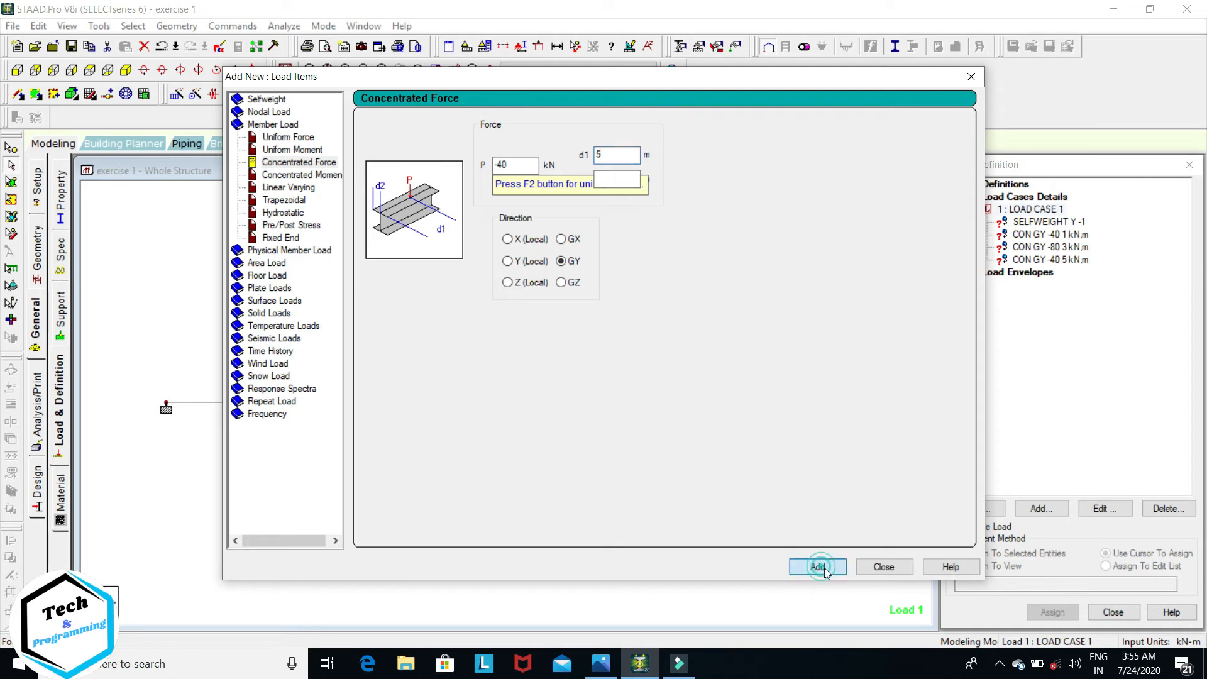
left_click(873, 569)
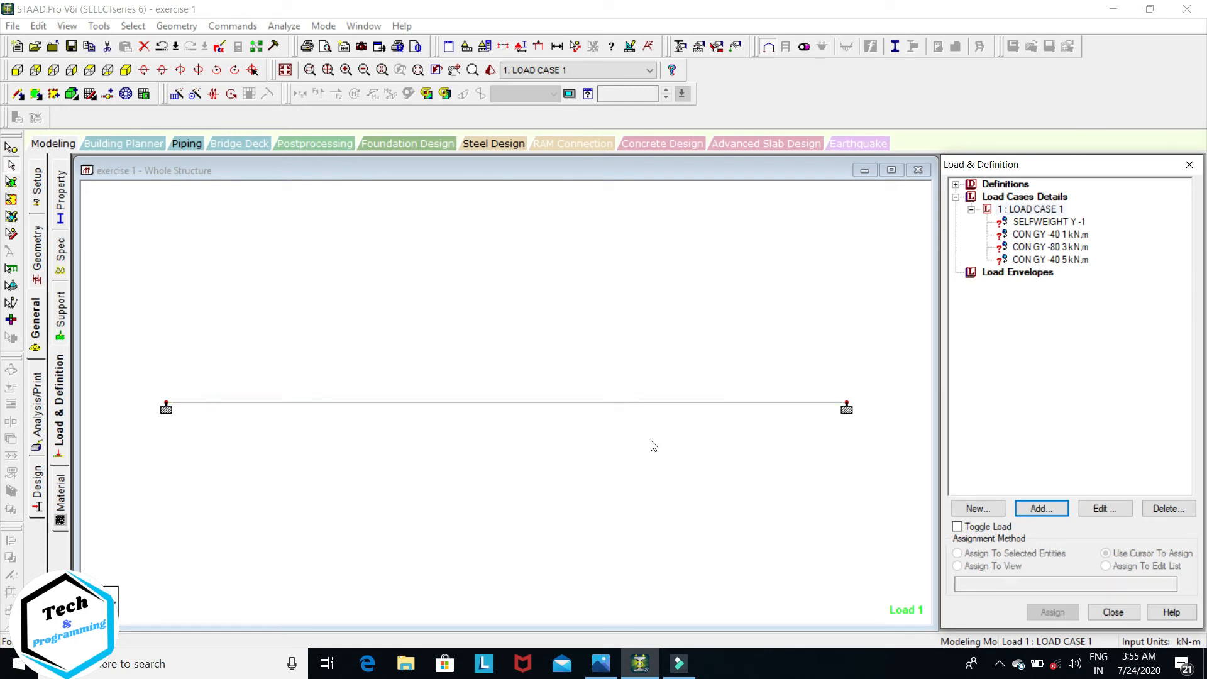
Assign the selfweight load to the beam using Assign To View.
left_click(1049, 223)
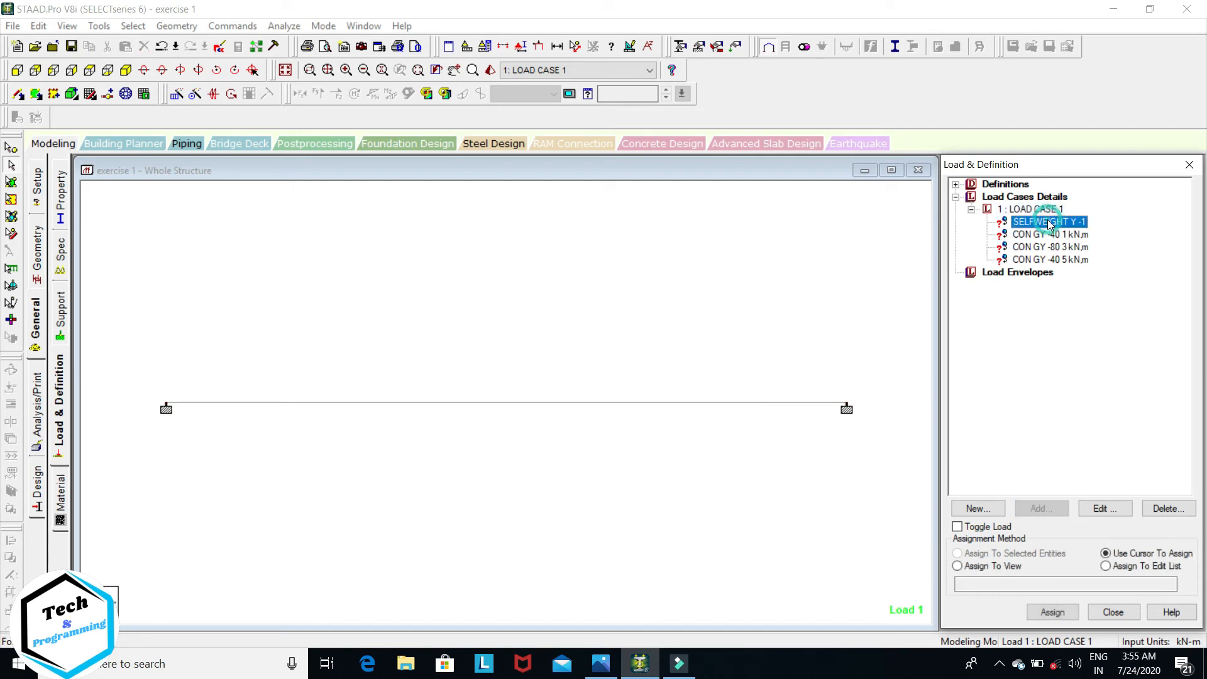
left_click(958, 566)
left_click(1051, 612)
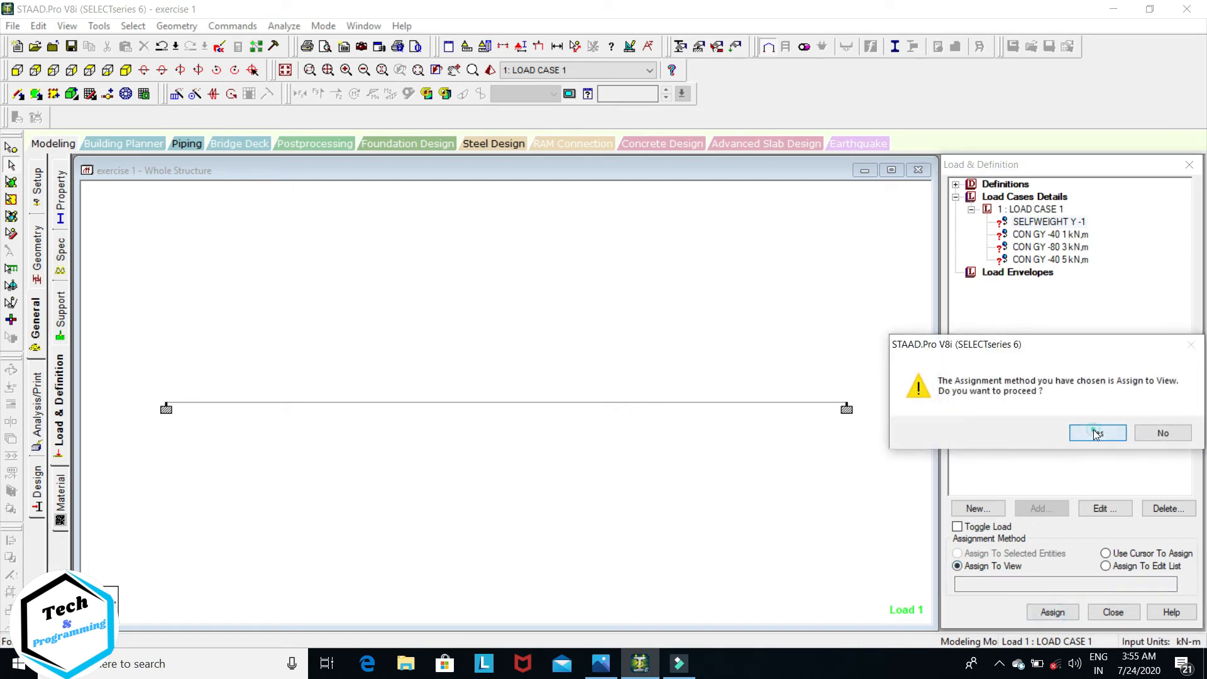
left_click(1098, 434)
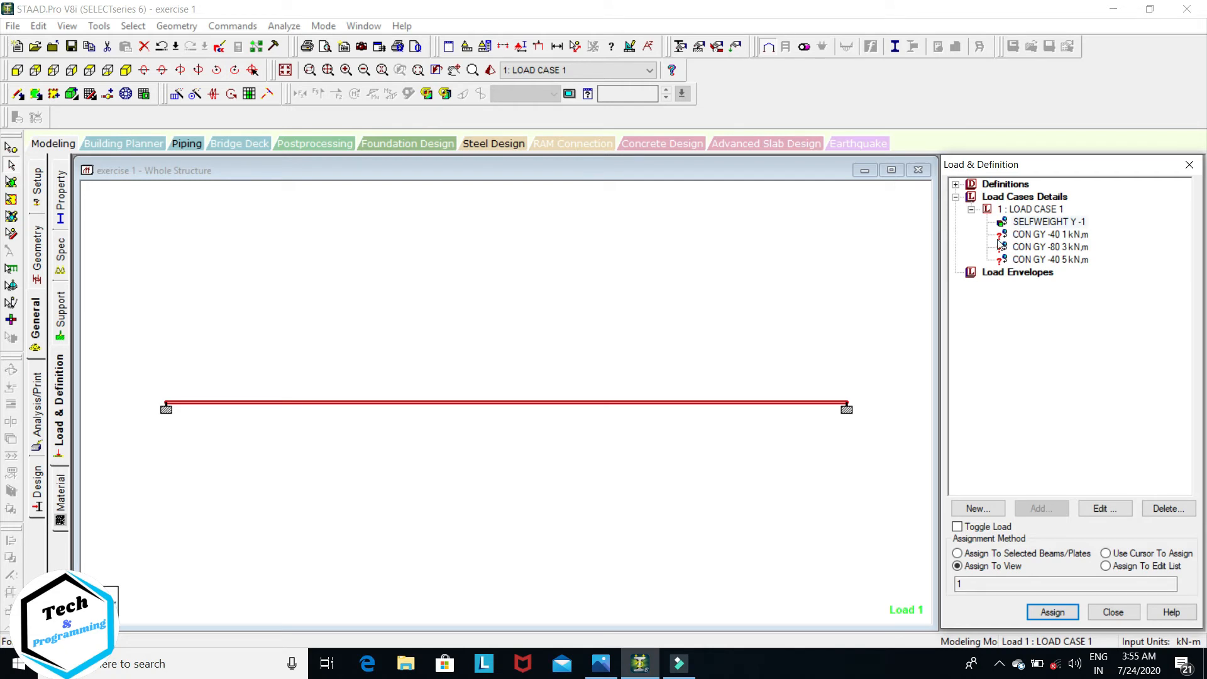
Assign the three concentrated forces, at 1 m, 3 m and 5 m, to the beam using Assign To View.
left_click(1043, 235)
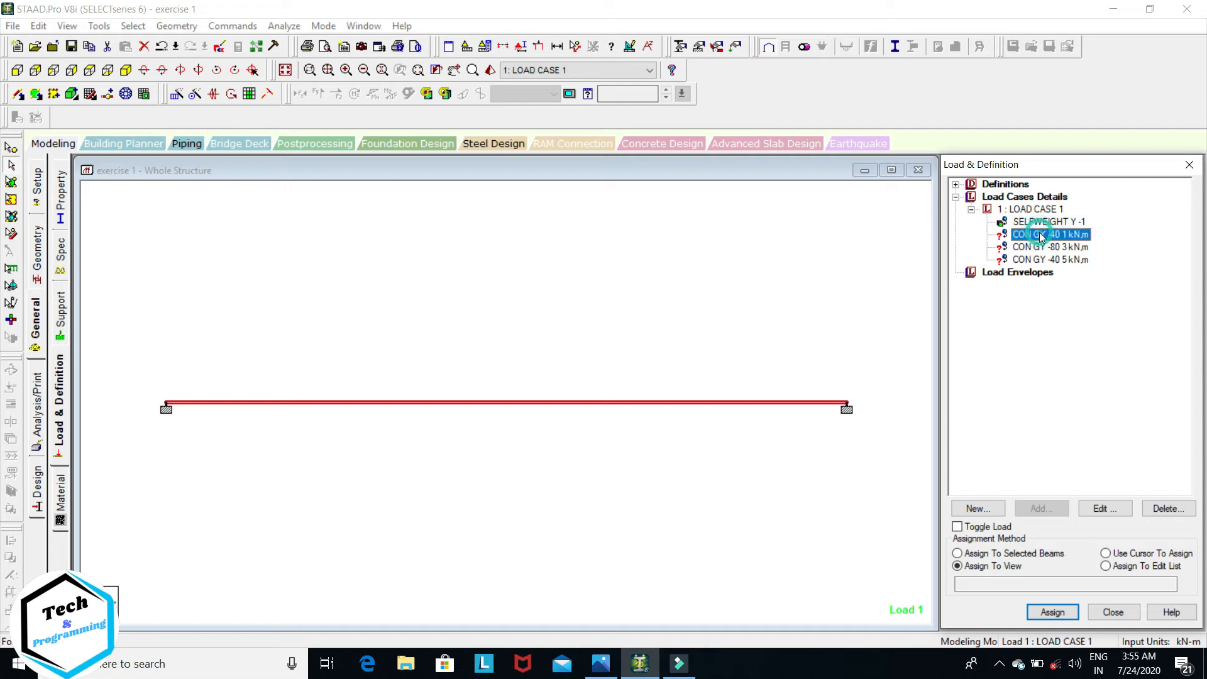
left_click(1051, 612)
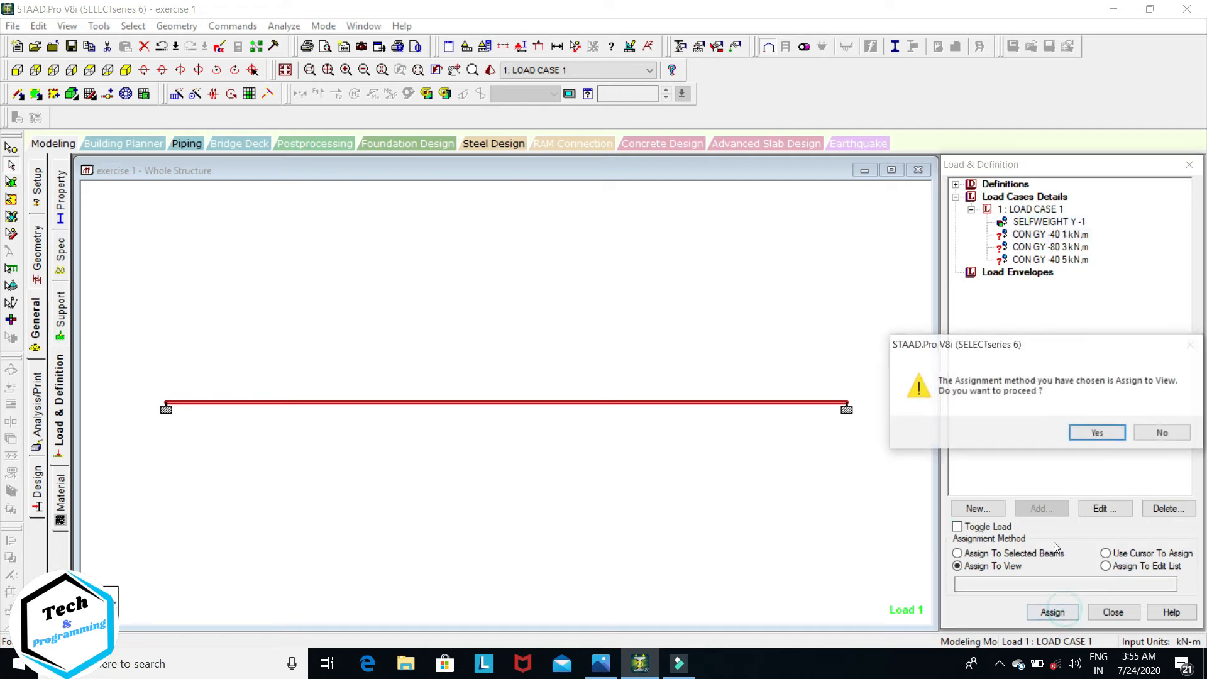
left_click(1097, 434)
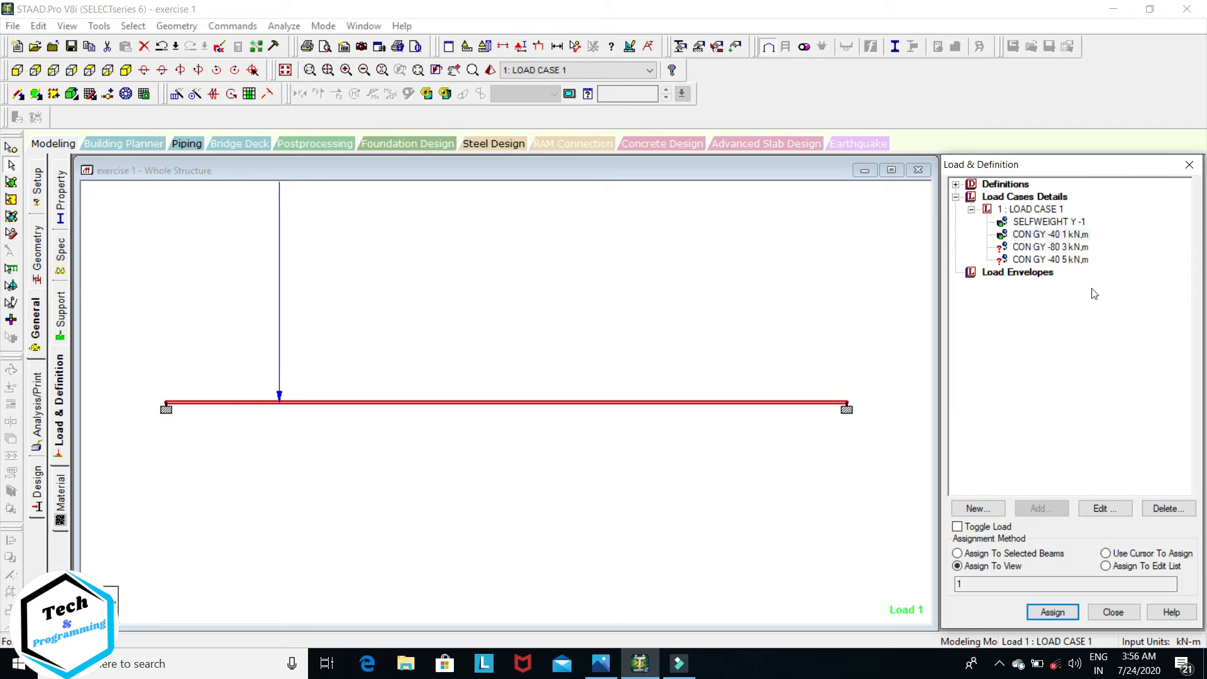
left_click(1027, 247)
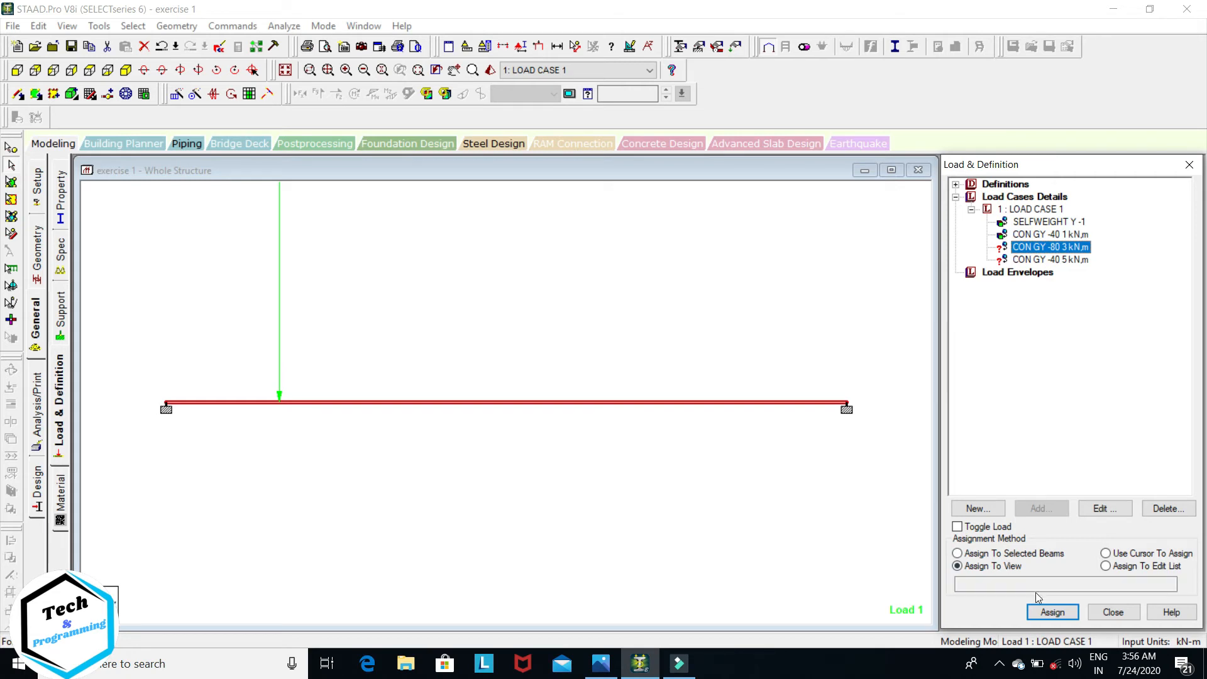
left_click(1052, 612)
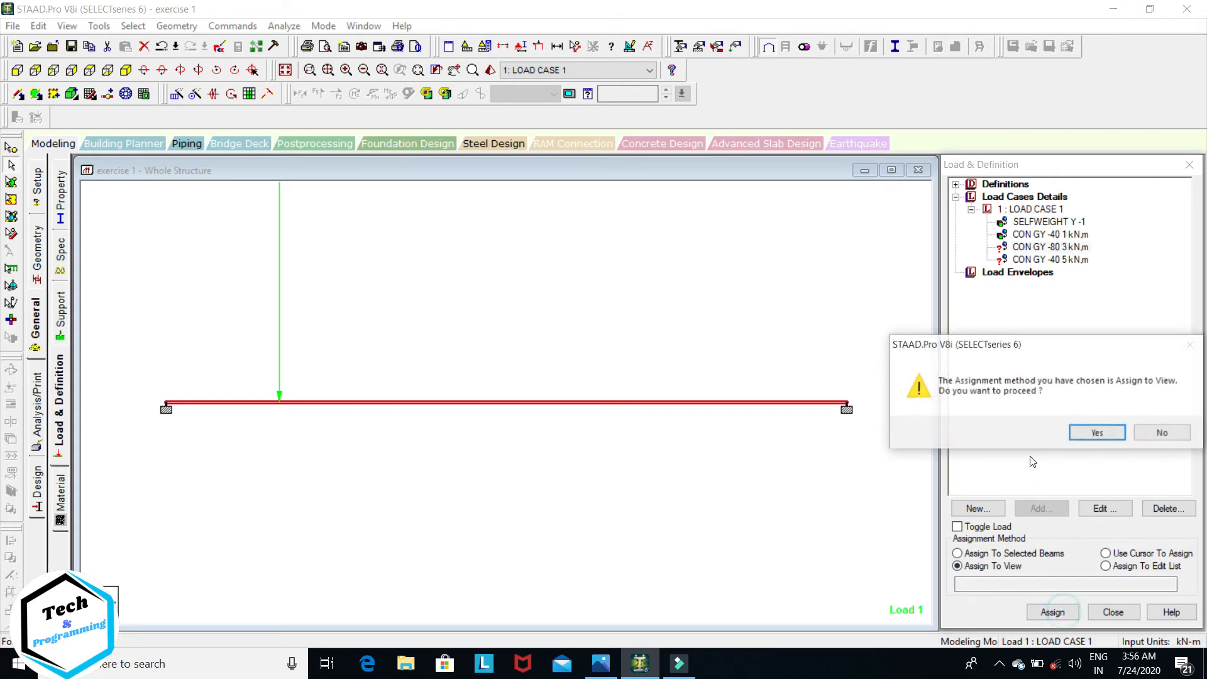
left_click(1098, 434)
left_click(1050, 260)
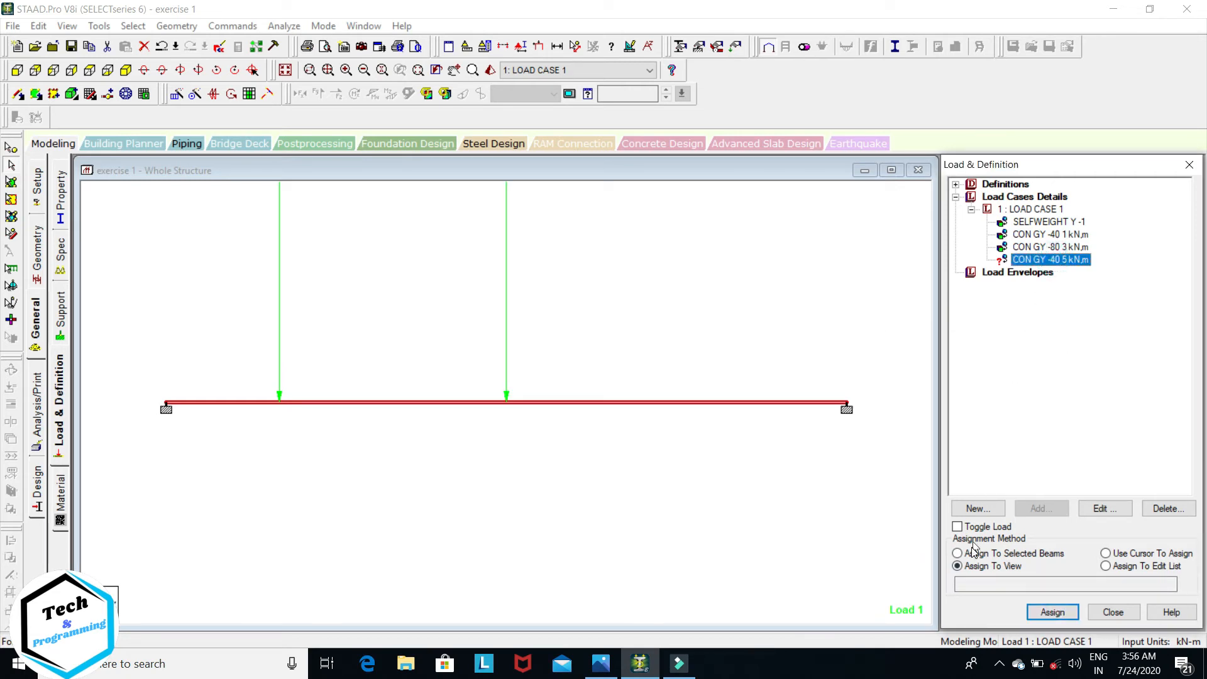
left_click(1053, 611)
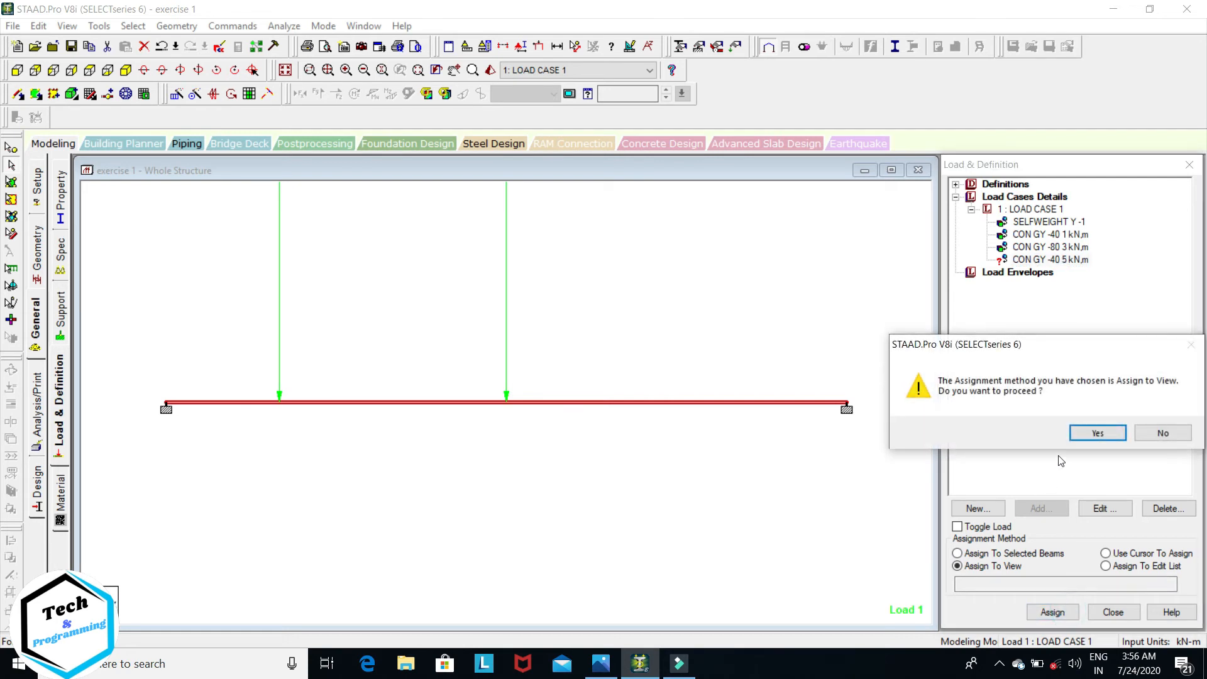
left_click(1100, 432)
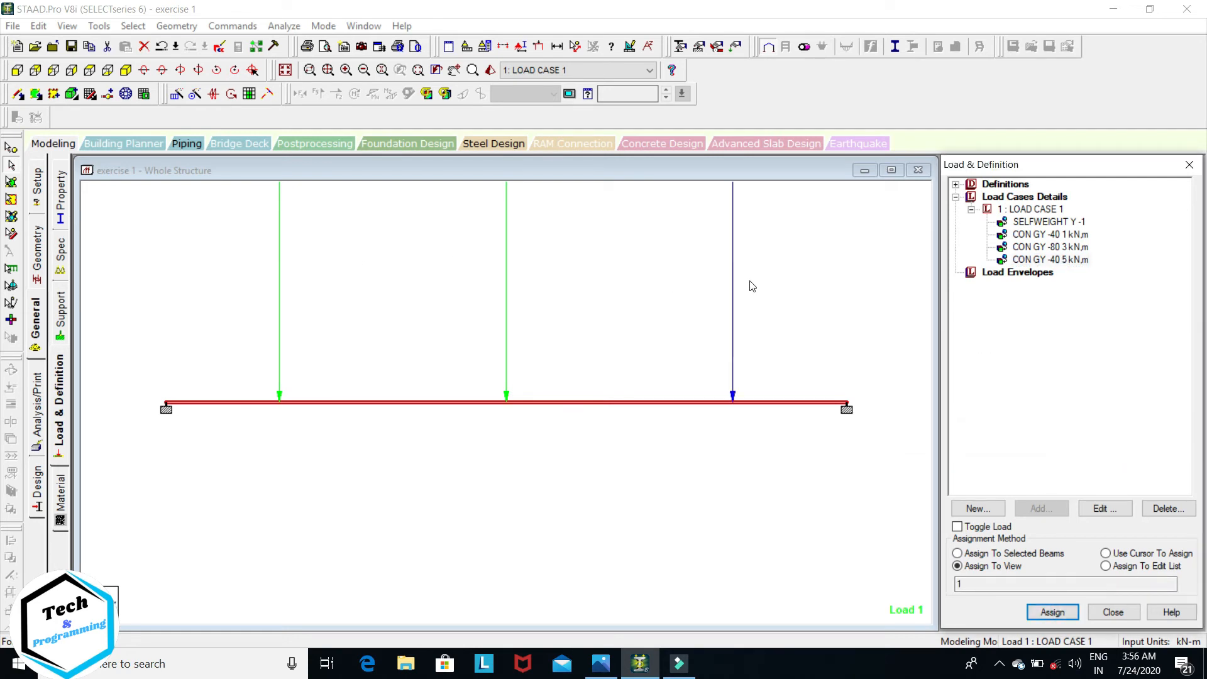
Toggle the load display on the beam view and add a Perform Analysis command with the No Print option.
left_click(539, 49)
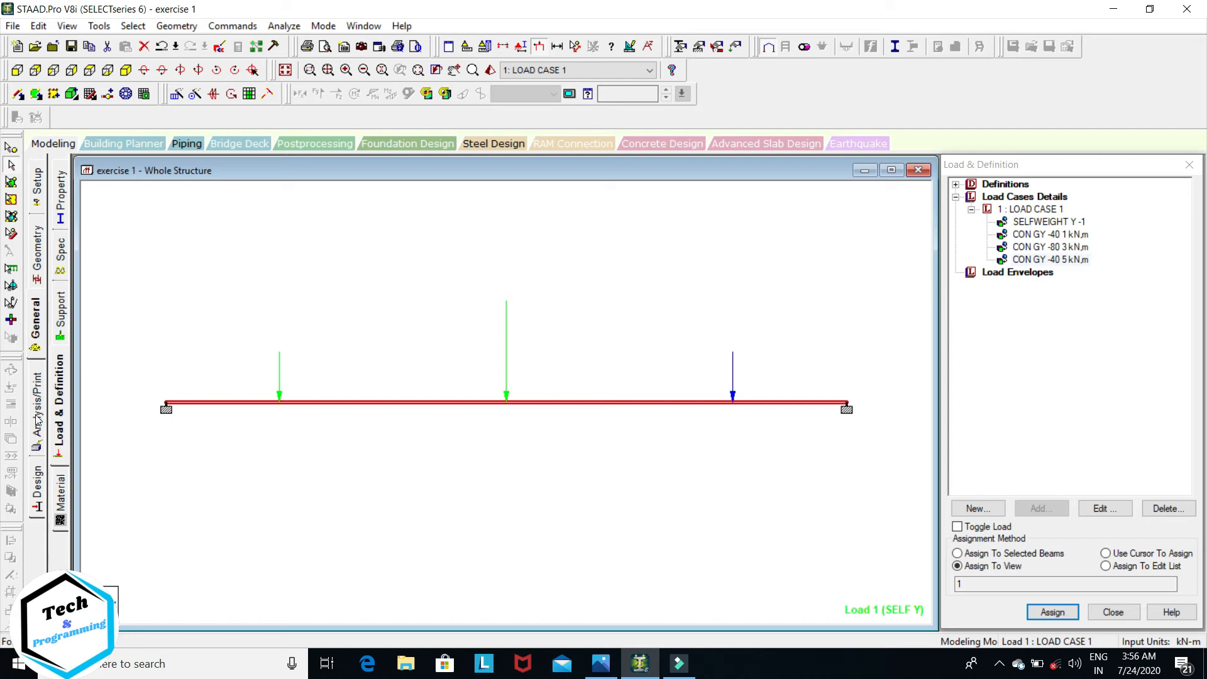
left_click(37, 420)
left_click(538, 502)
left_click(680, 500)
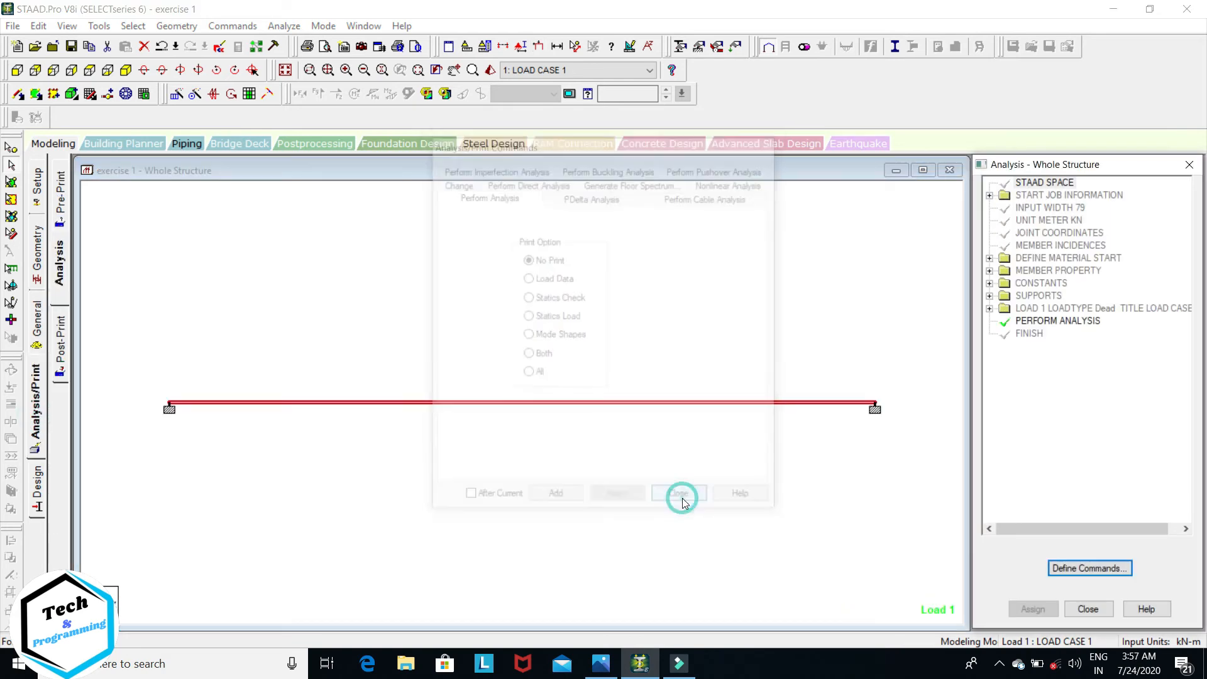
Save the modified structure, run the analysis, and finish it with Stay in Modeling Mode.
left_click(283, 25)
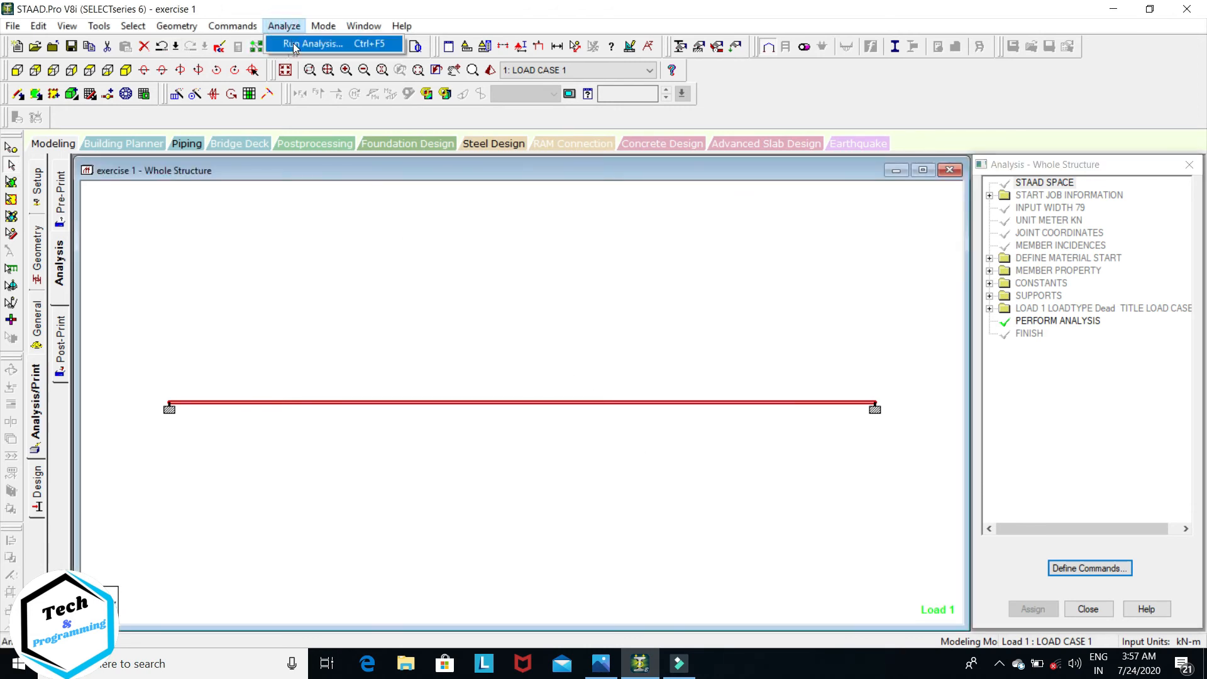
left_click(305, 44)
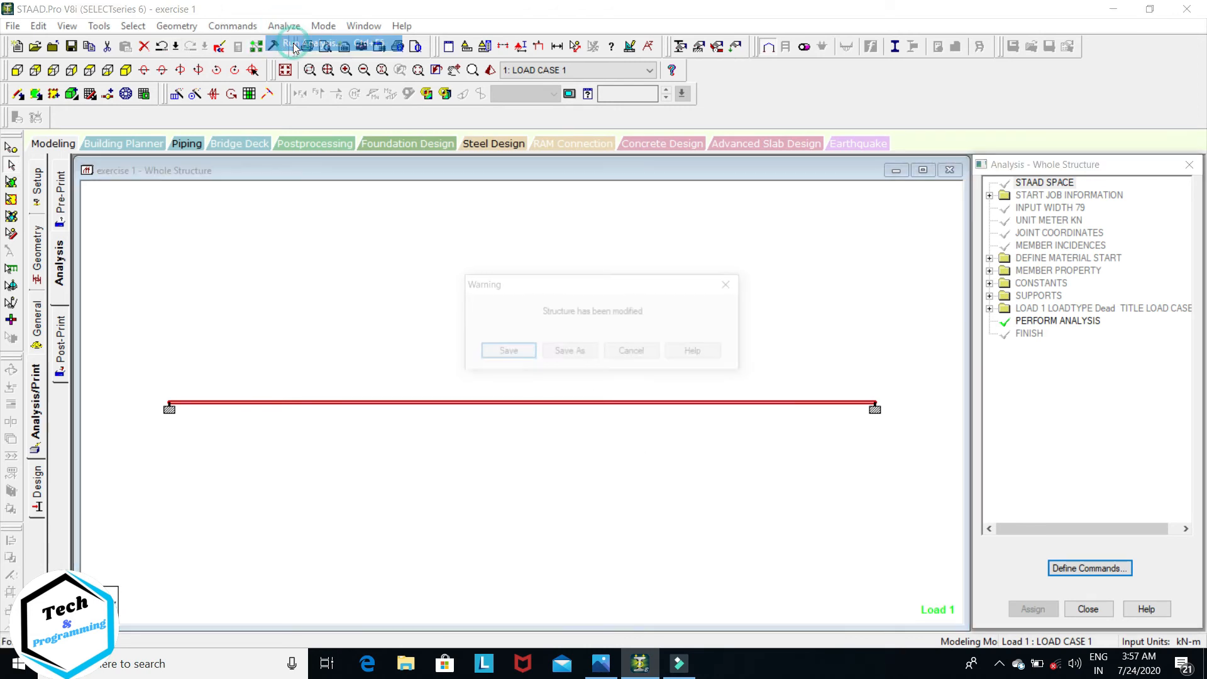
left_click(509, 351)
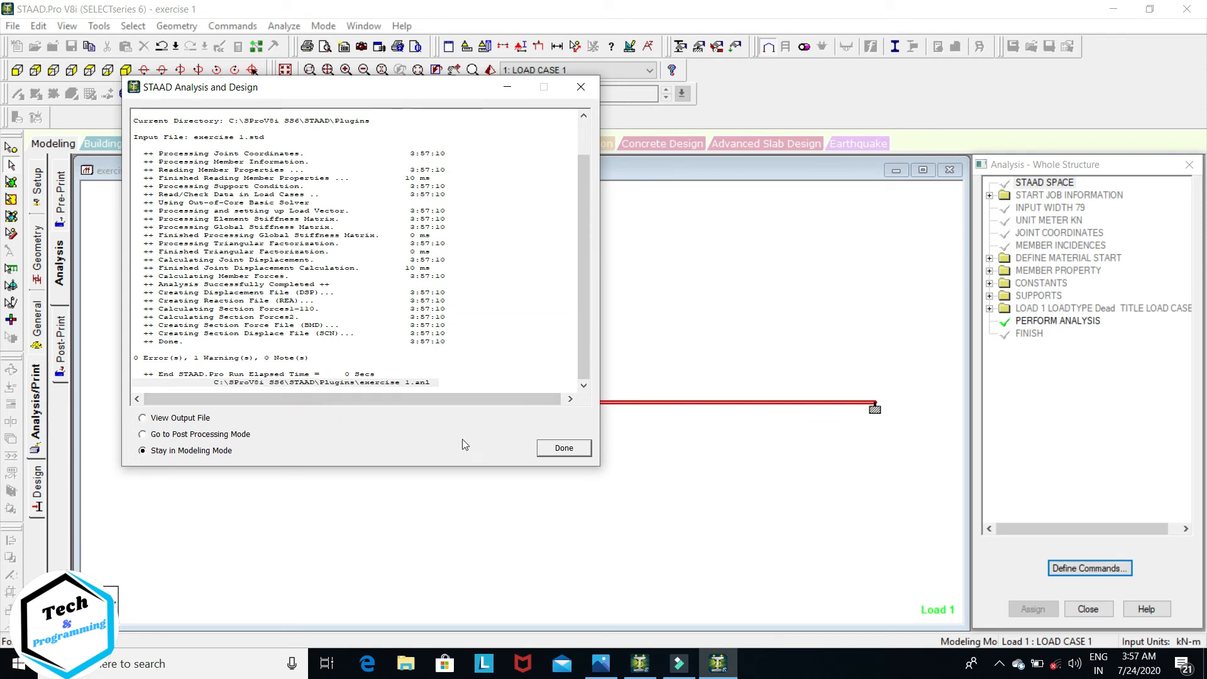
left_click(569, 449)
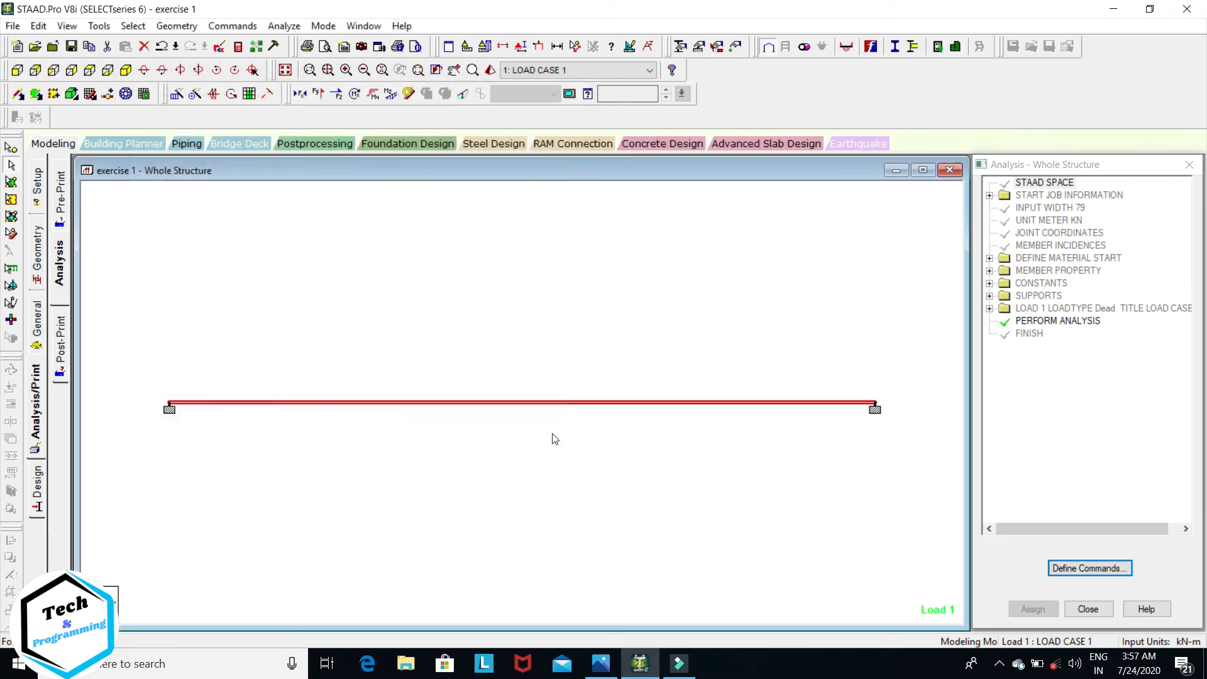
Switch to Postprocessing with LOAD CASE 1 selected for the results and maximize the Whole Structure view.
left_click(301, 146)
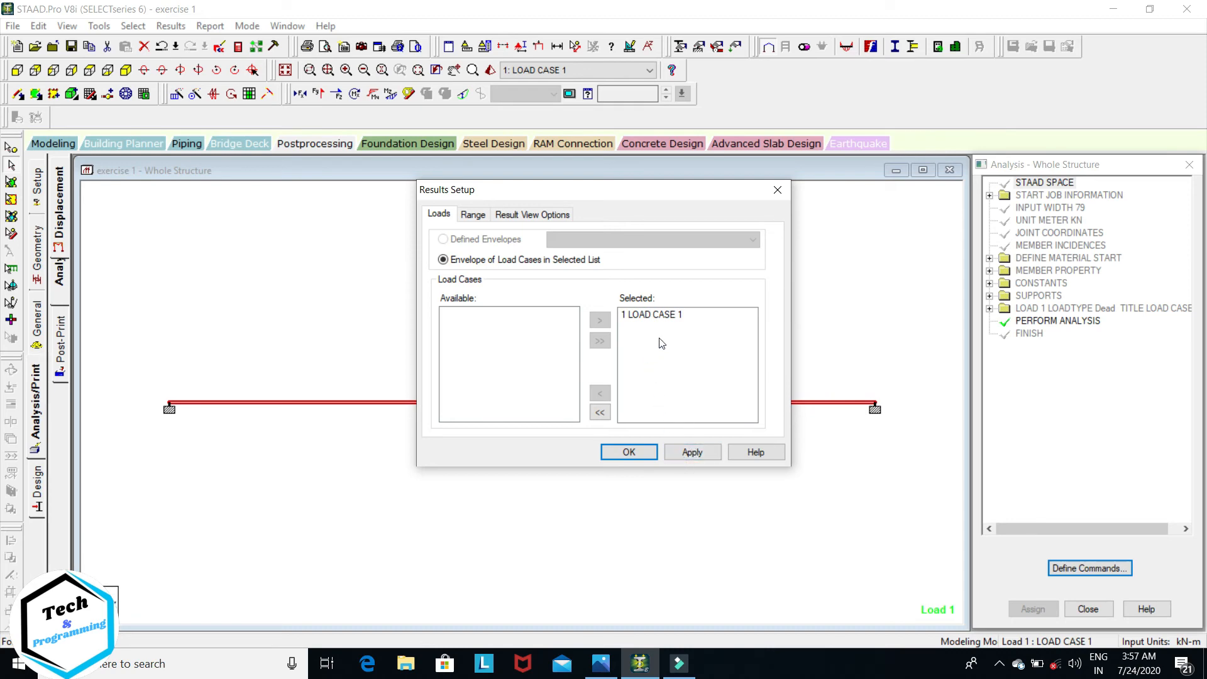
left_click(629, 452)
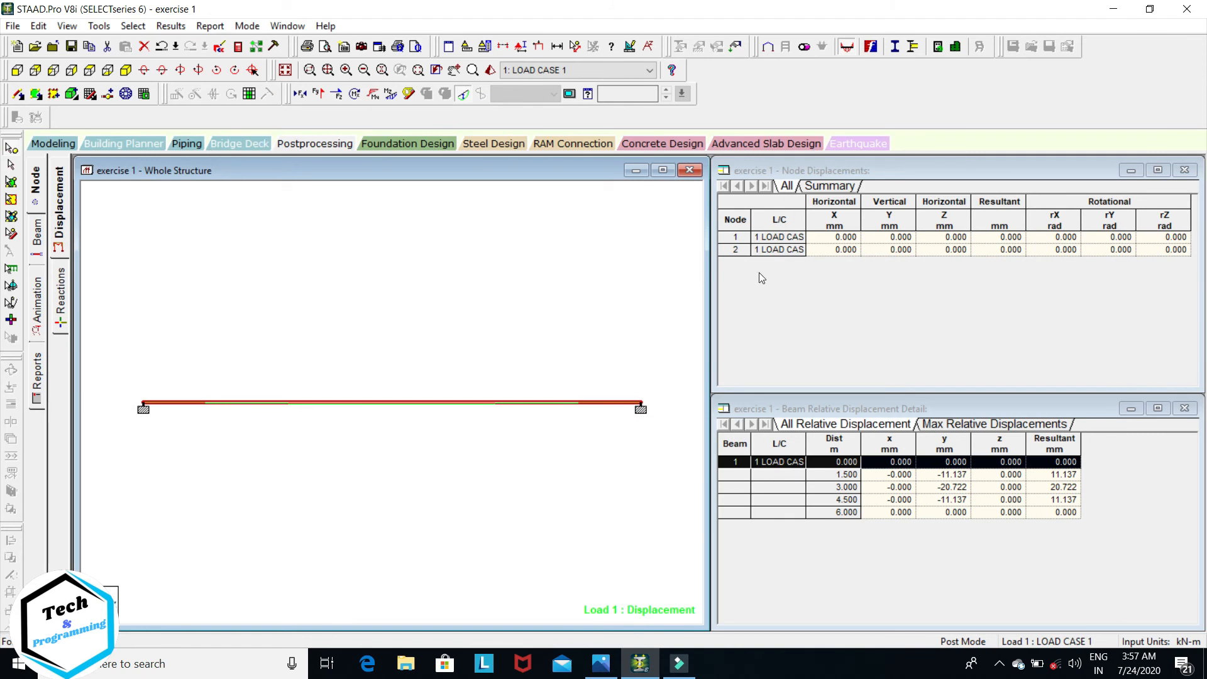
left_click(662, 170)
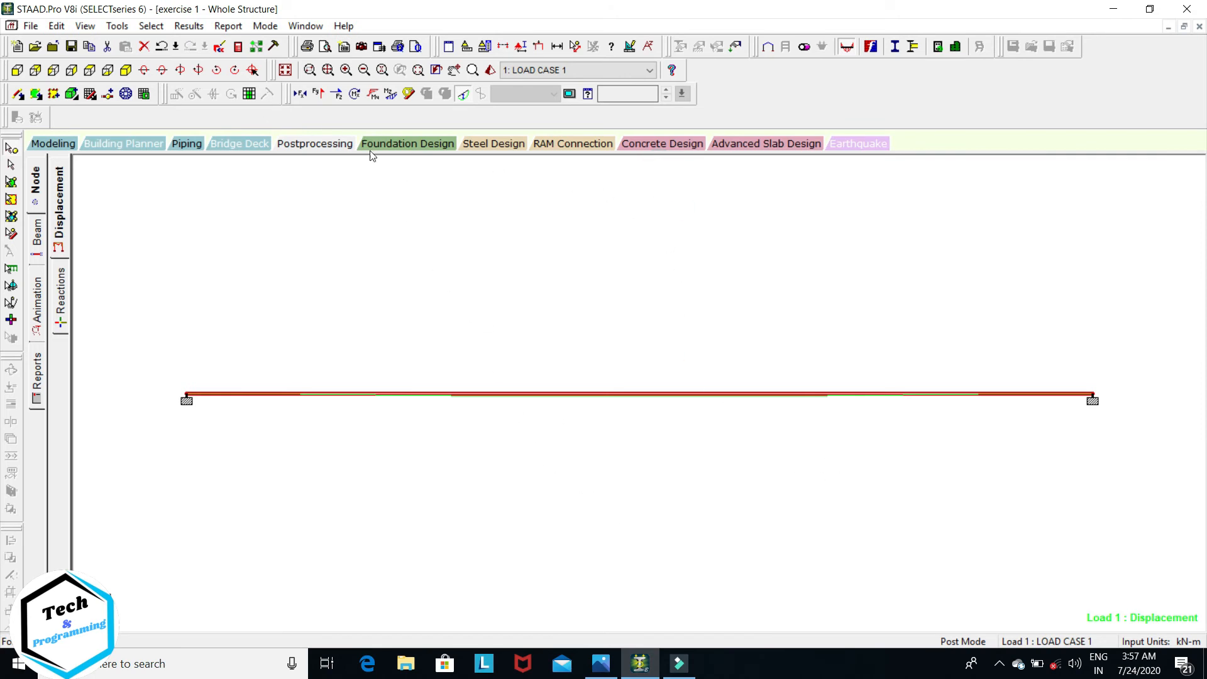
Display the Shear Y and Bending Z diagrams on the beam for load case 1.
left_click(317, 96)
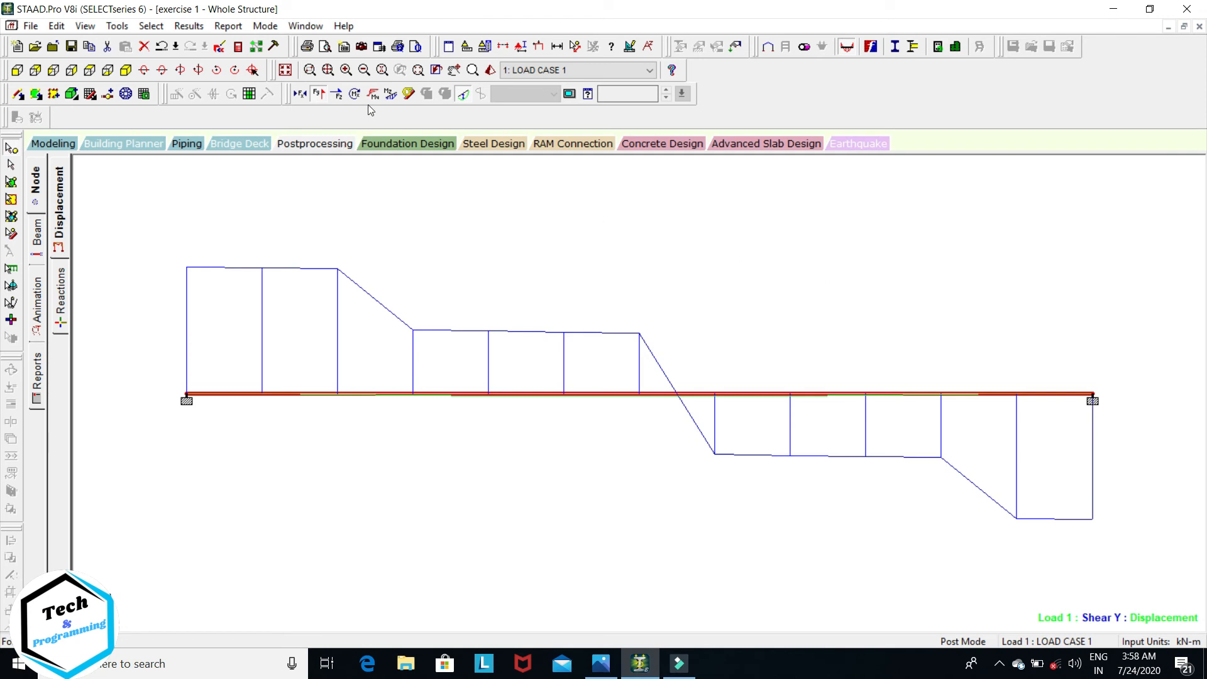
left_click(391, 93)
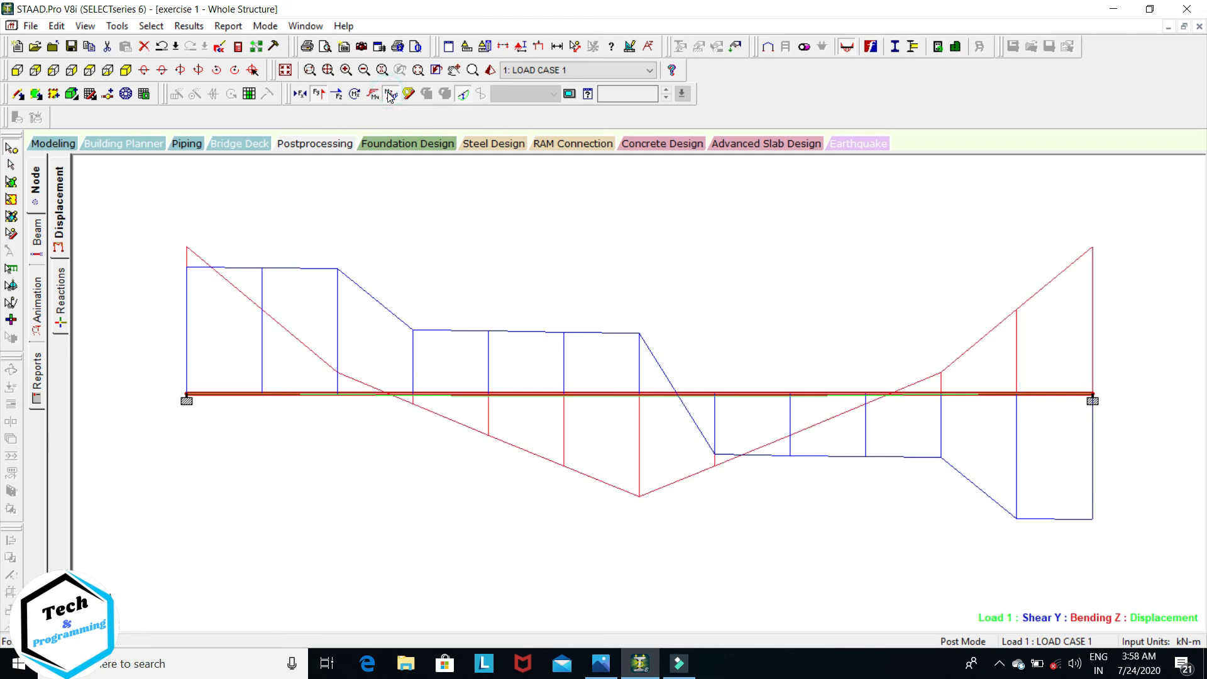